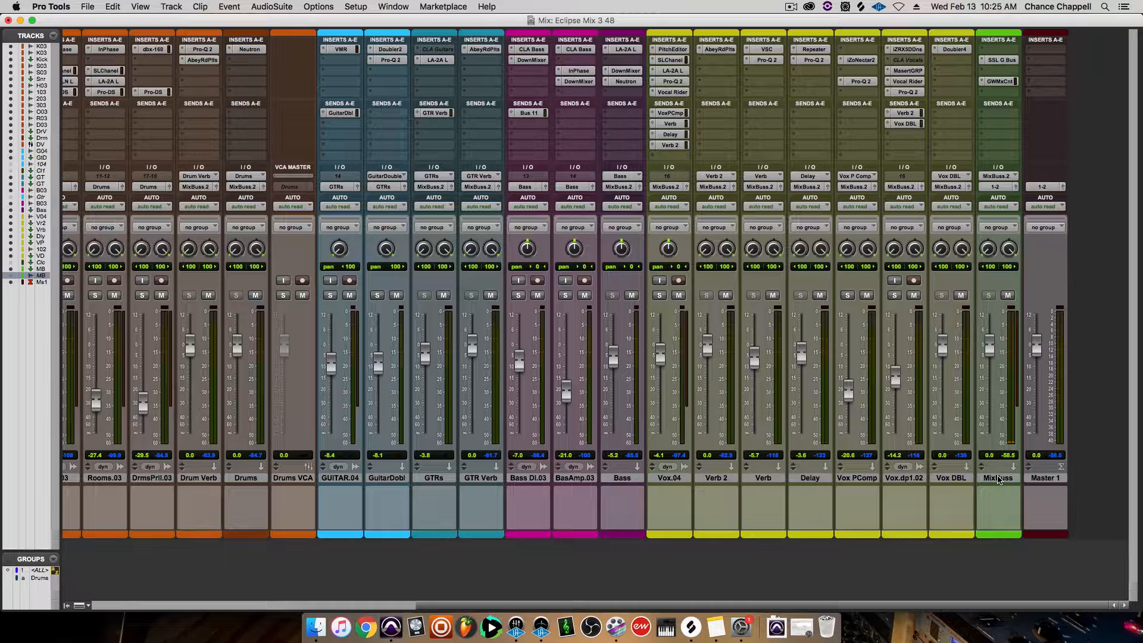
# Commit the MixBuss track offline, placing the new track after it and making the source track inactive
pyautogui.rightClick(998, 480)
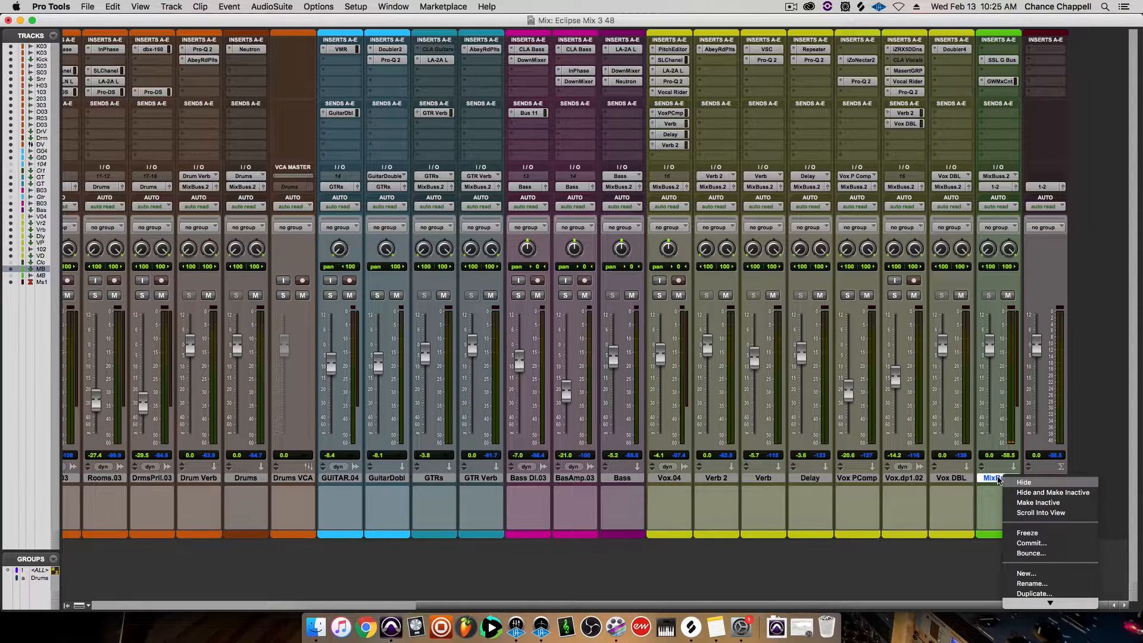
pyautogui.click(1026, 543)
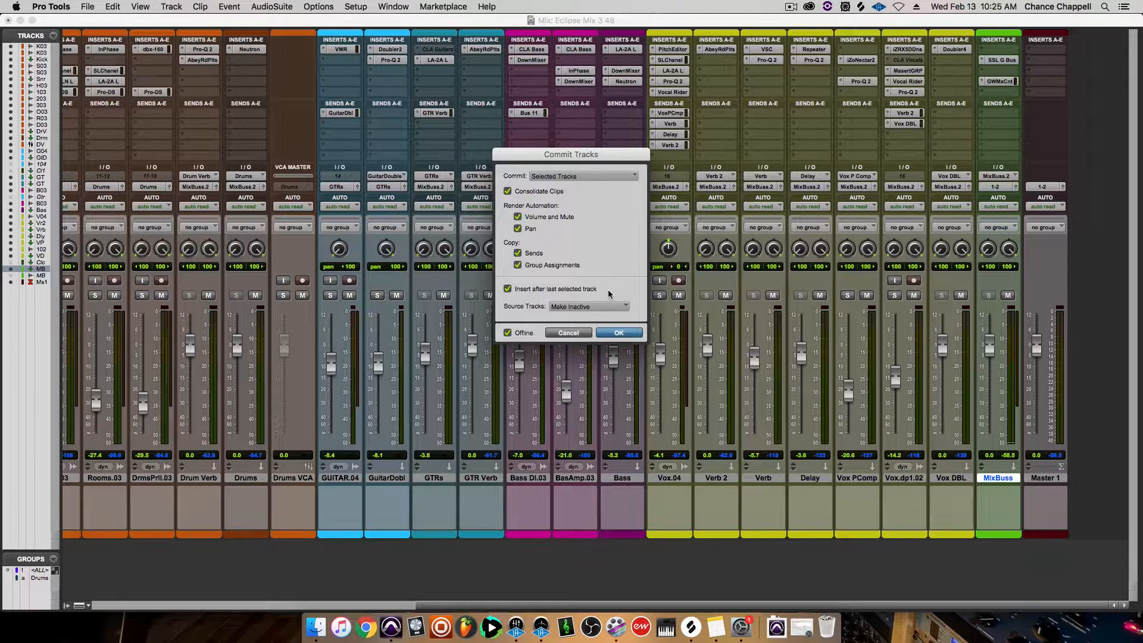
pyautogui.click(619, 333)
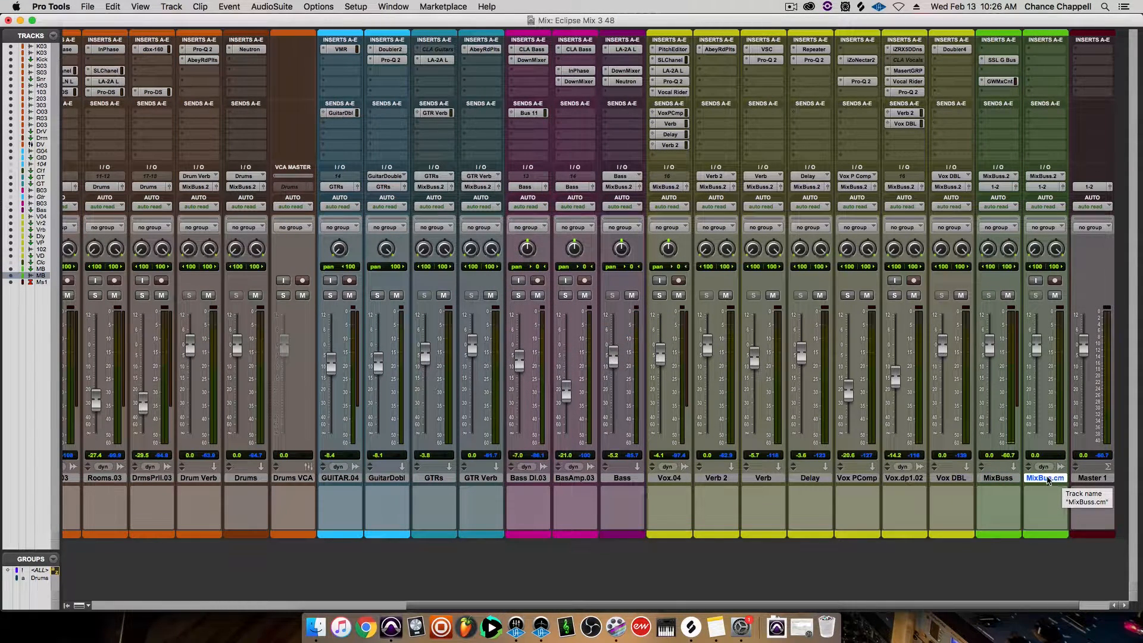
# Hide and make inactive every track except MixBuss.cm and Master 1
pyautogui.keyDown('alt'); pyautogui.click(1011, 478); pyautogui.keyUp('alt')
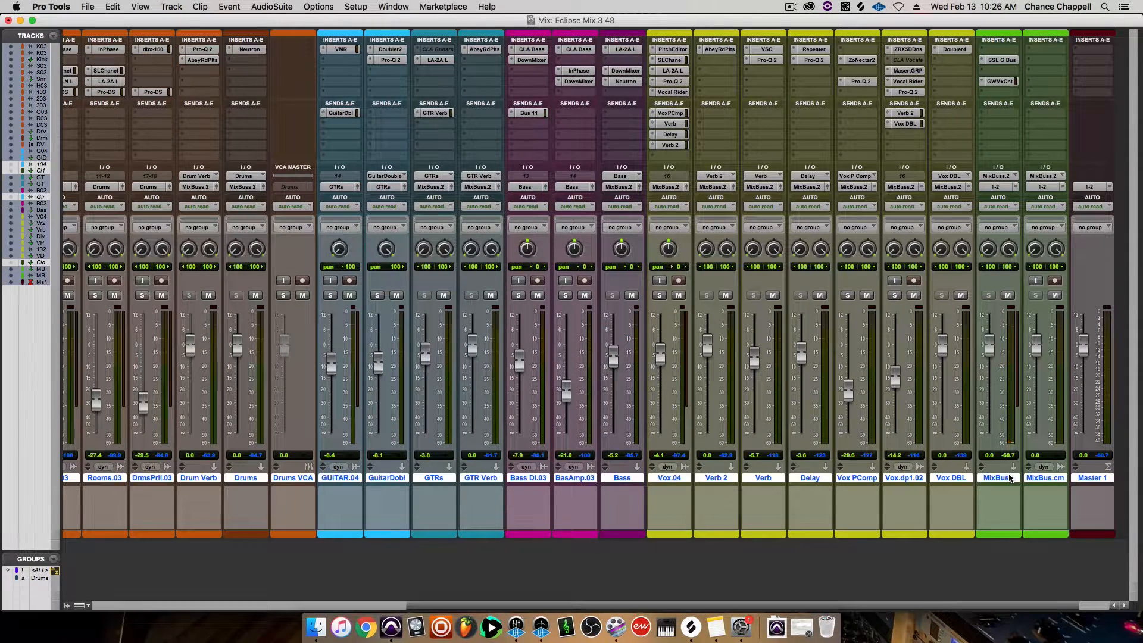
pyautogui.keyDown('super'); pyautogui.click(1041, 478); pyautogui.keyUp('super')
pyautogui.keyDown('super'); pyautogui.click(1091, 478); pyautogui.keyUp('super')
pyautogui.rightClick(1001, 479)
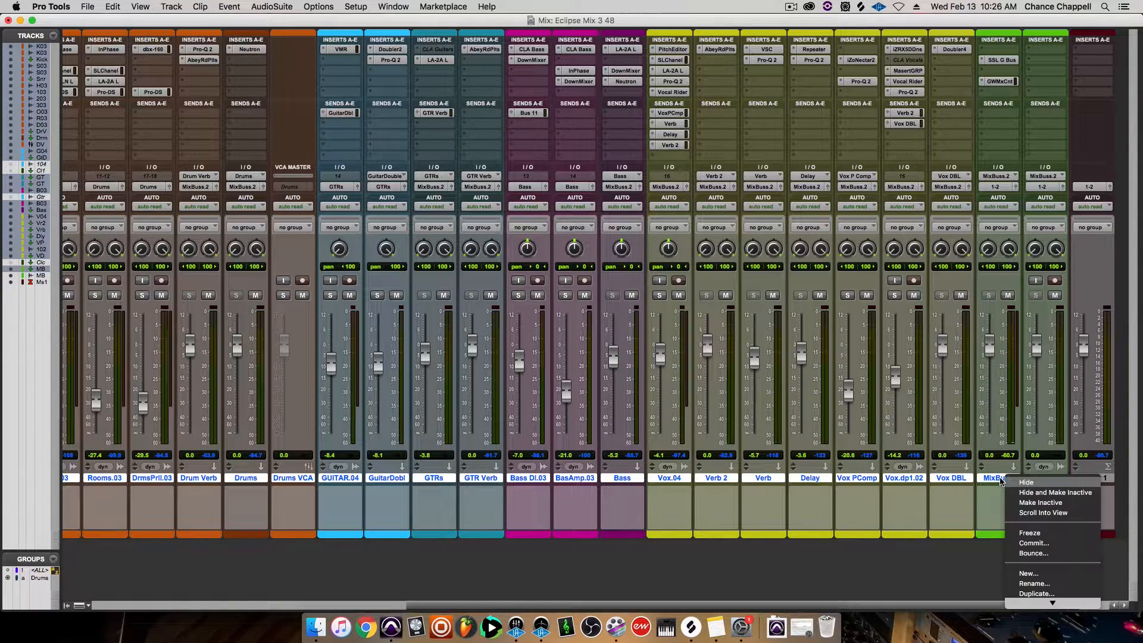
pyautogui.click(1016, 493)
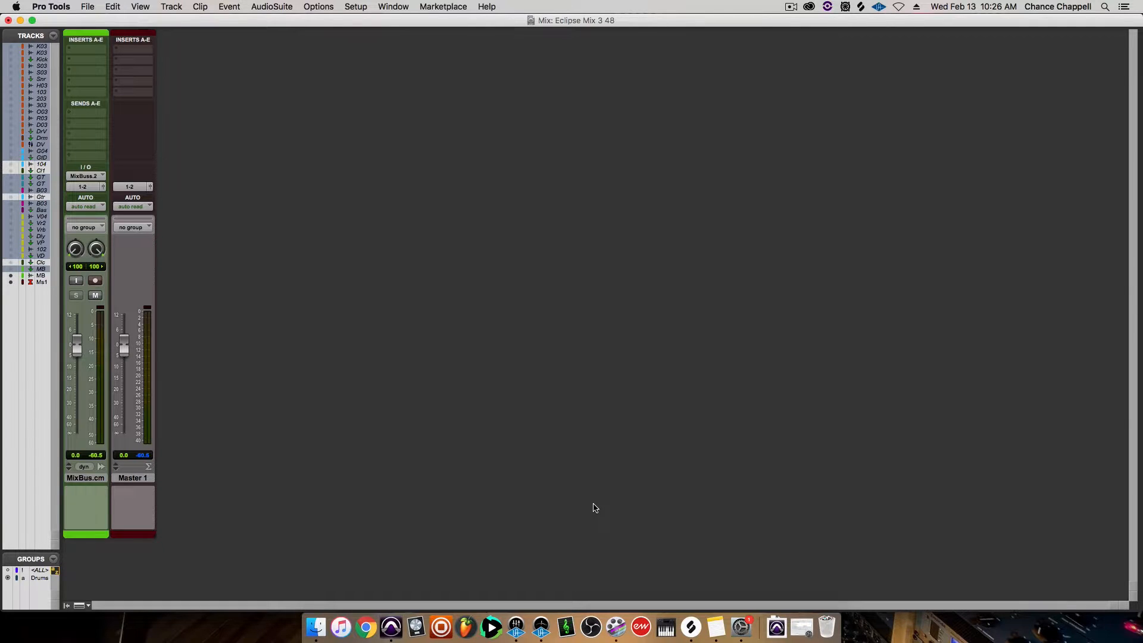
# Start importing session data from Mastering.ptxt in Documents > Pro Tools > Session Templates, inside the Chappell Audio templates folder
pyautogui.click(88, 7)
pyautogui.moveTo(128, 178)
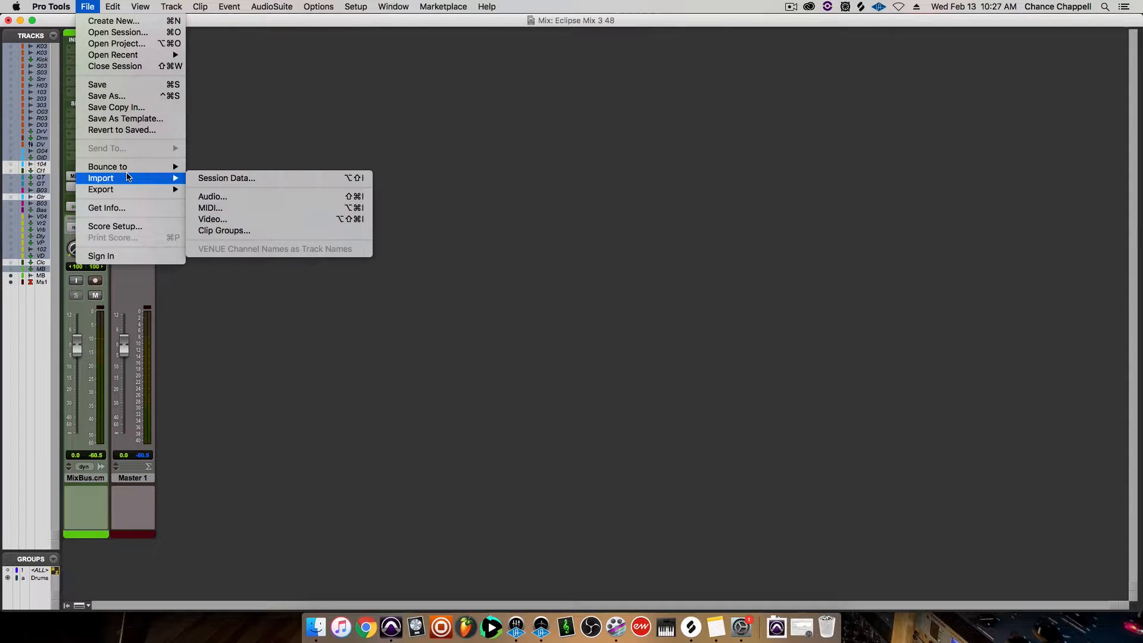
pyautogui.click(208, 180)
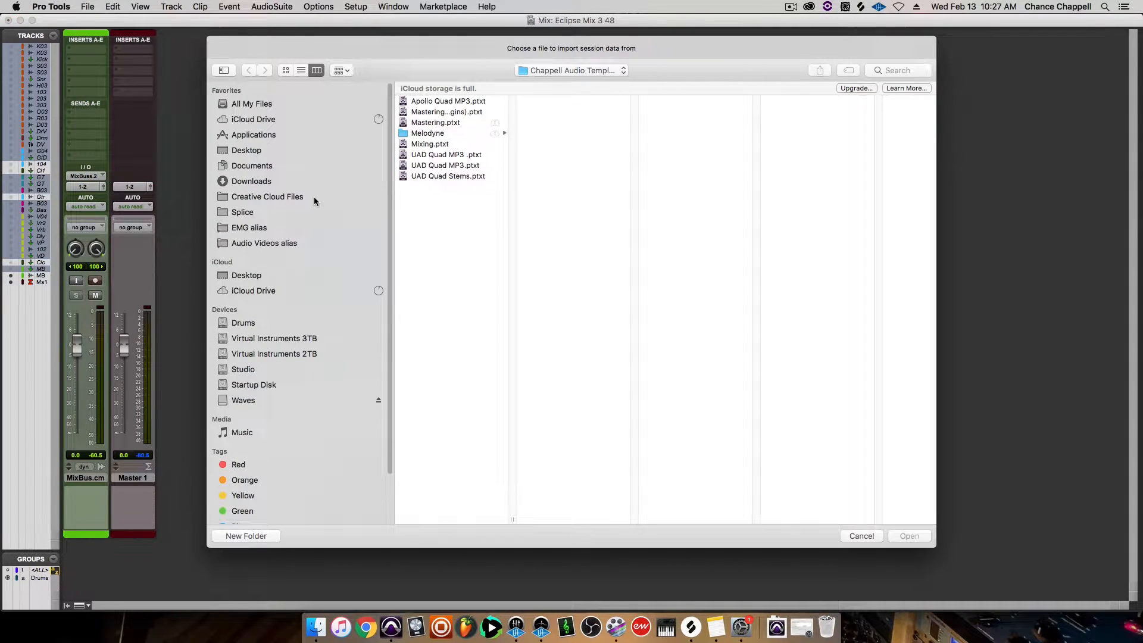
pyautogui.click(259, 167)
pyautogui.click(438, 177)
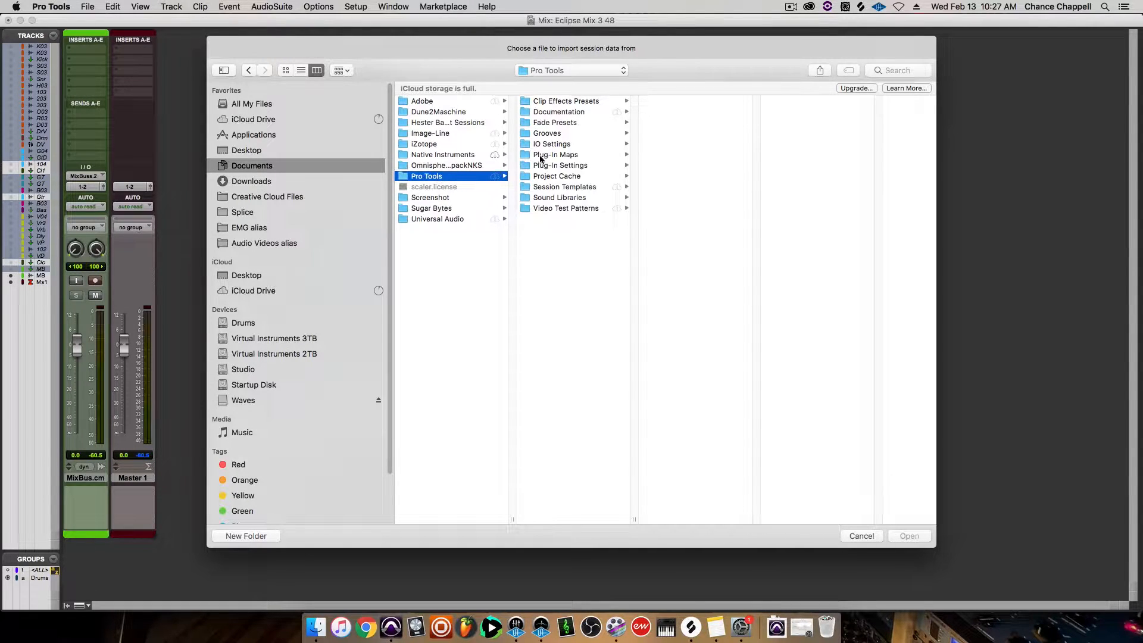
pyautogui.click(558, 187)
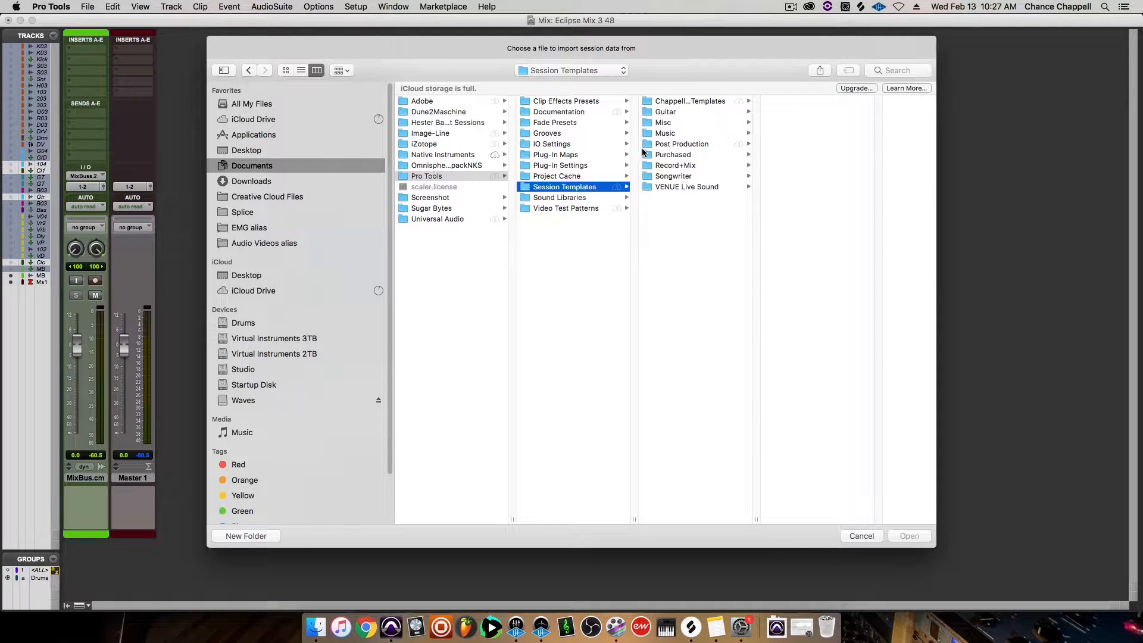
pyautogui.click(683, 102)
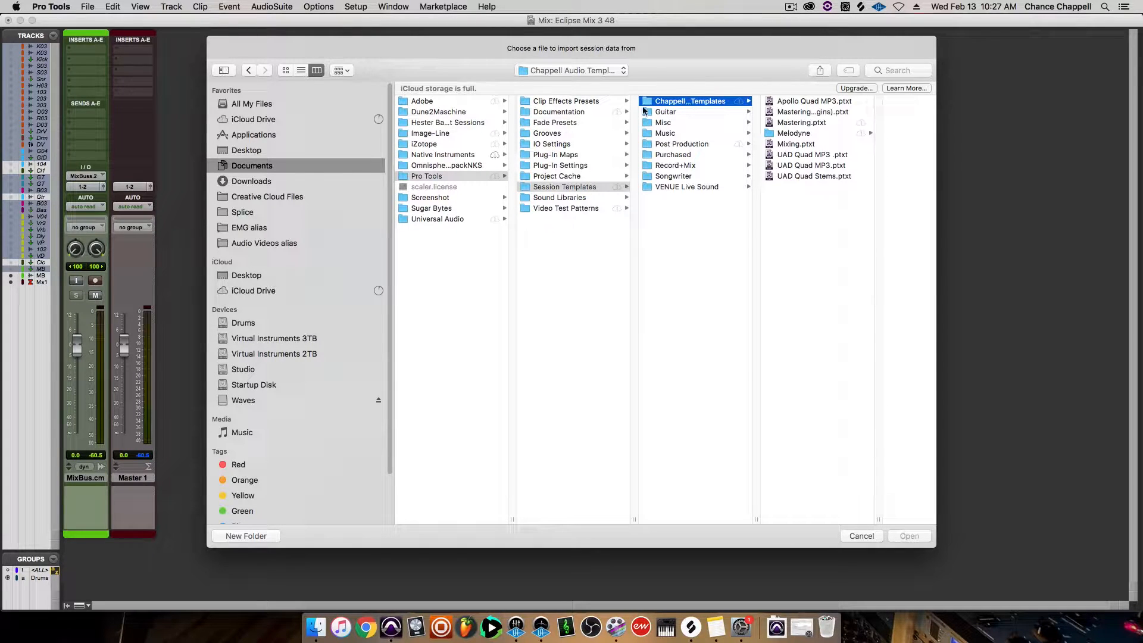
pyautogui.click(806, 123)
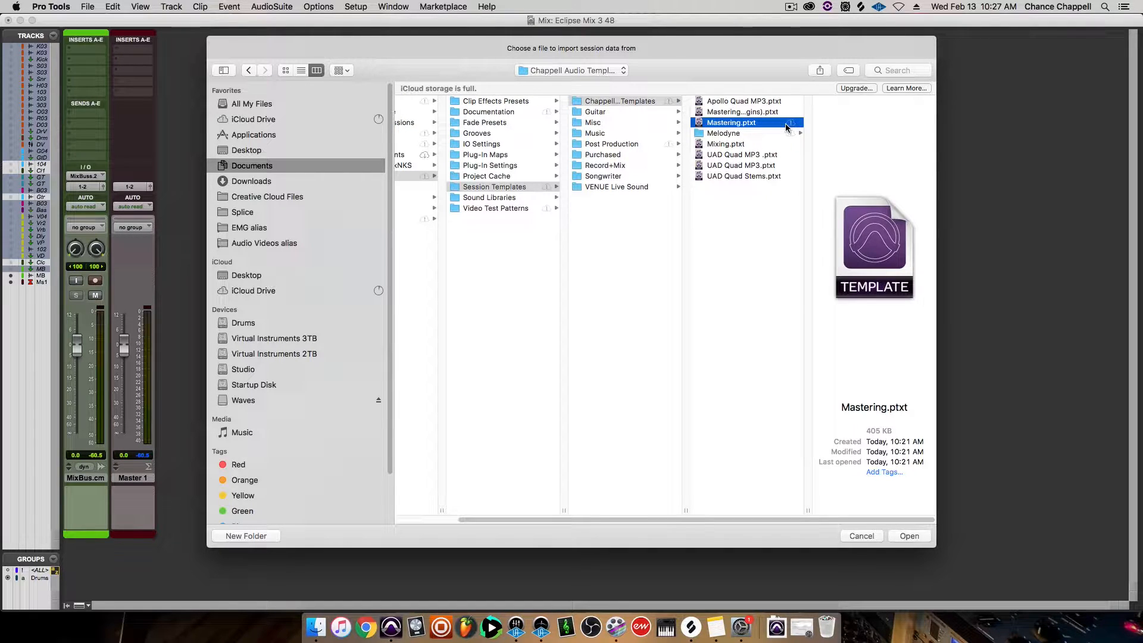
pyautogui.moveTo(808, 510); pyautogui.dragTo(908, 506)
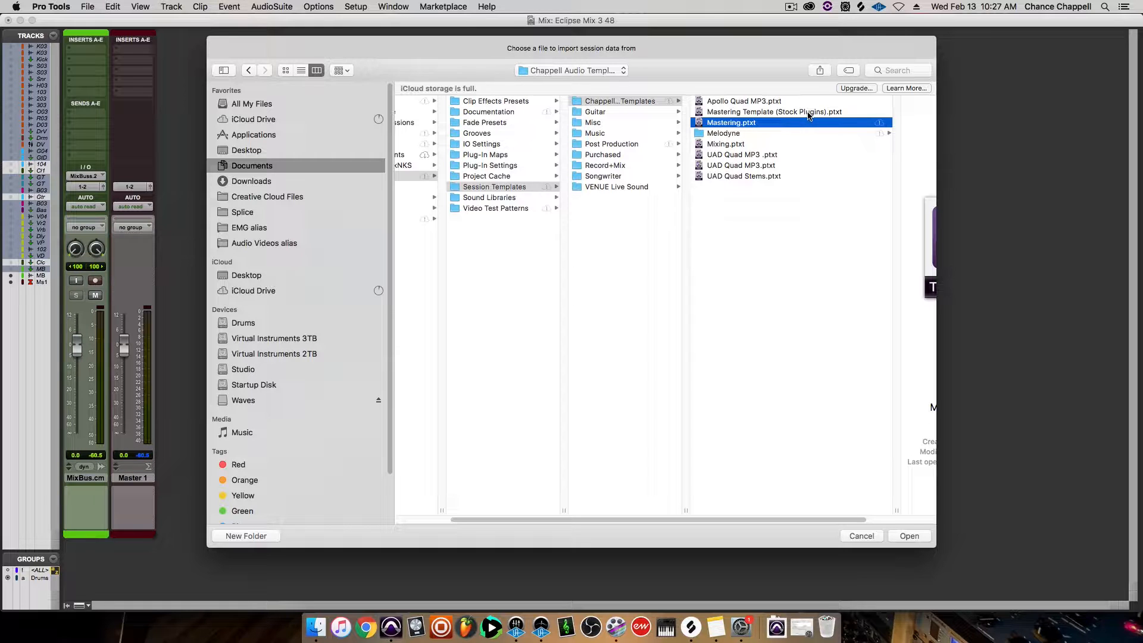
pyautogui.press('Return')
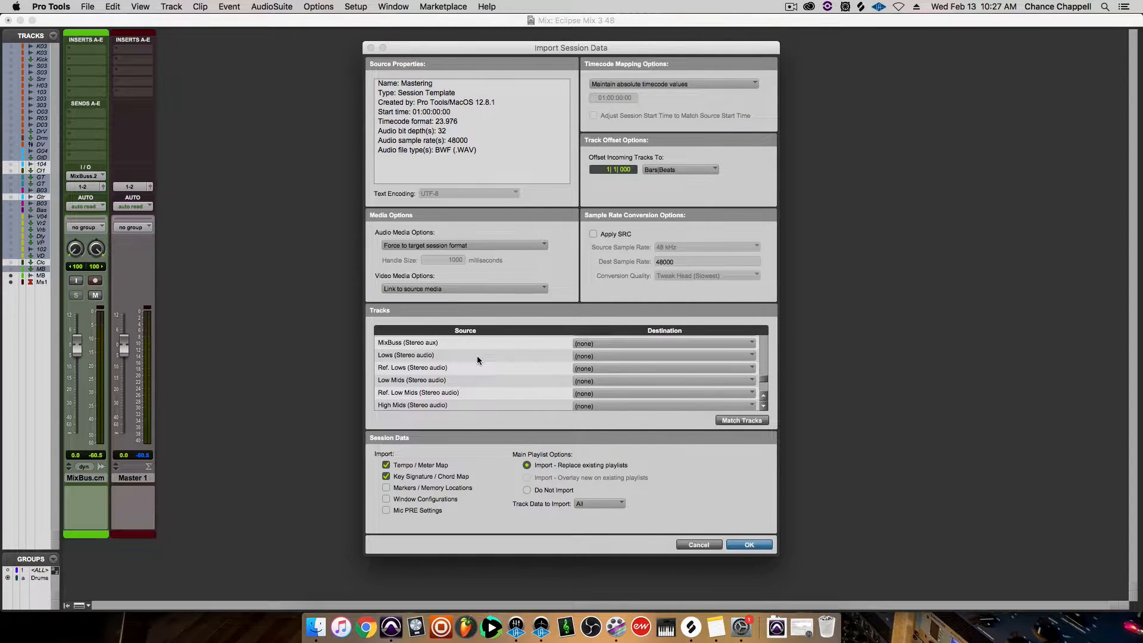
# Import the template tracks from Lows through Master Buss as new tracks, excluding the tempo/meter map and key signature/chord map
pyautogui.click(477, 356)
pyautogui.scroll(-5, 474, 367)
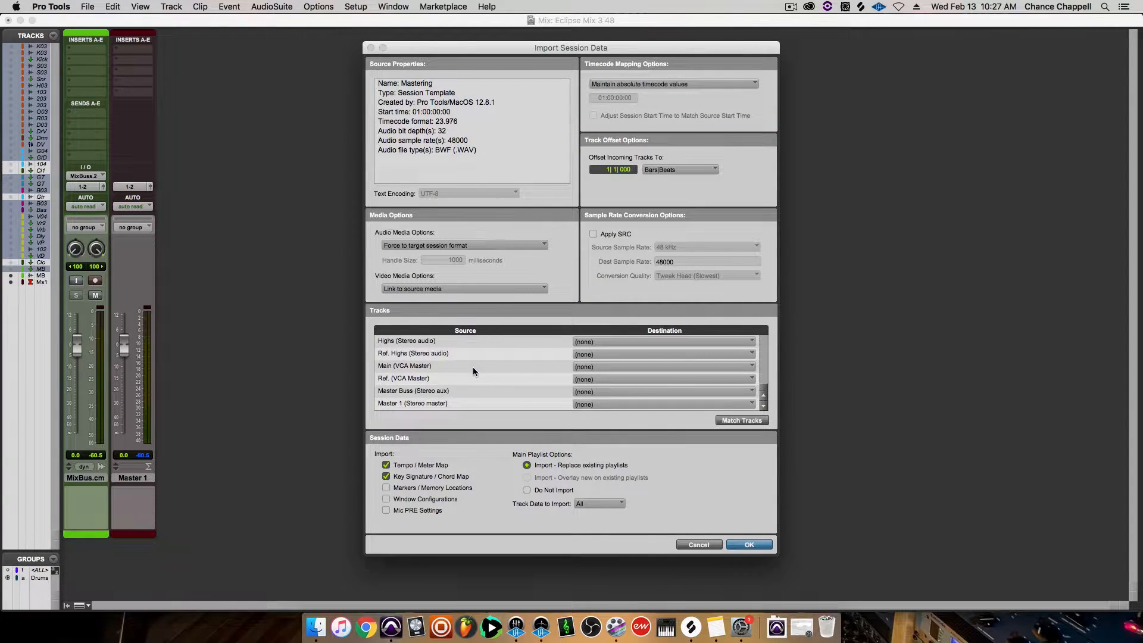
pyautogui.keyDown('shift'); pyautogui.click(479, 391); pyautogui.keyUp('shift')
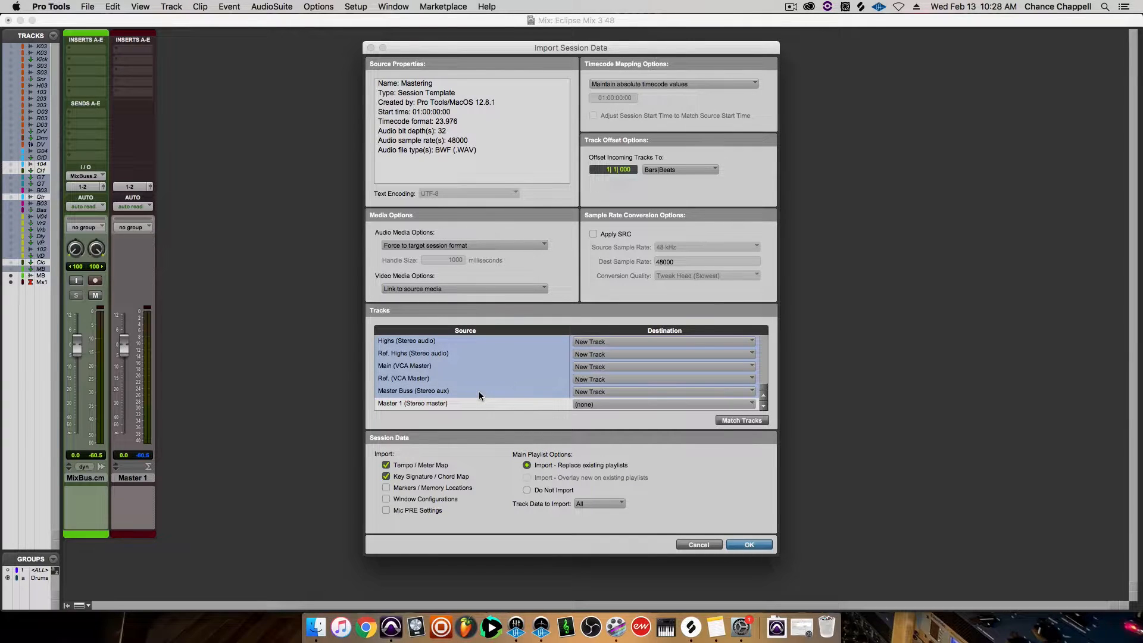
pyautogui.click(421, 465)
pyautogui.click(459, 478)
pyautogui.click(748, 545)
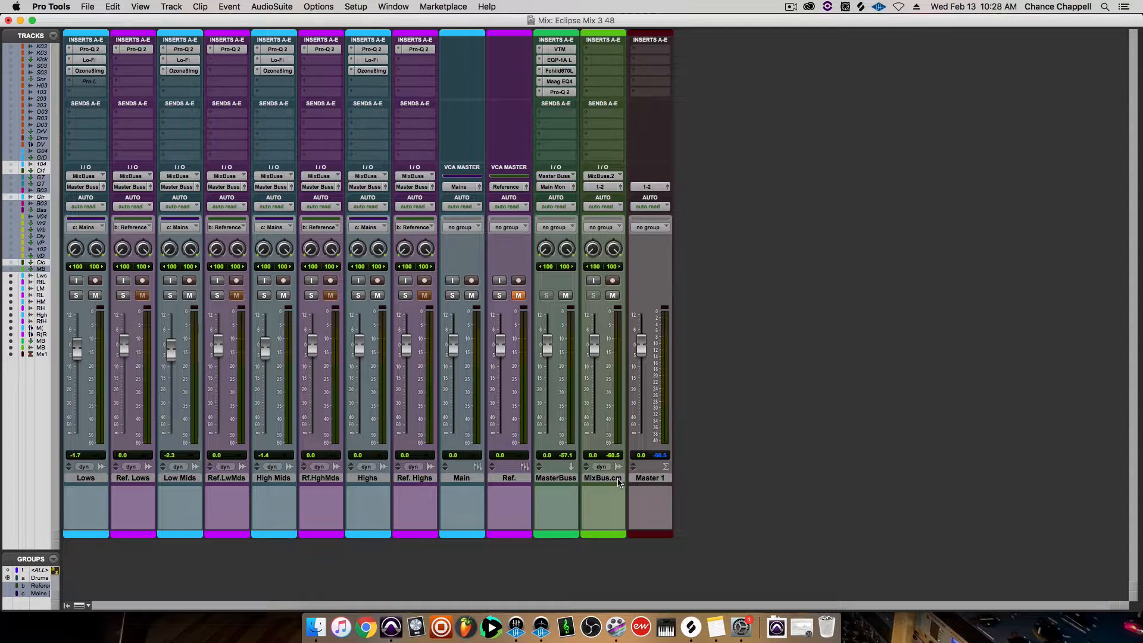
# Move the MixBuss.cm track ahead of Lows and save the session under the new name "Eclipse Mastering 2"
pyautogui.moveTo(602, 480); pyautogui.dragTo(69, 493)
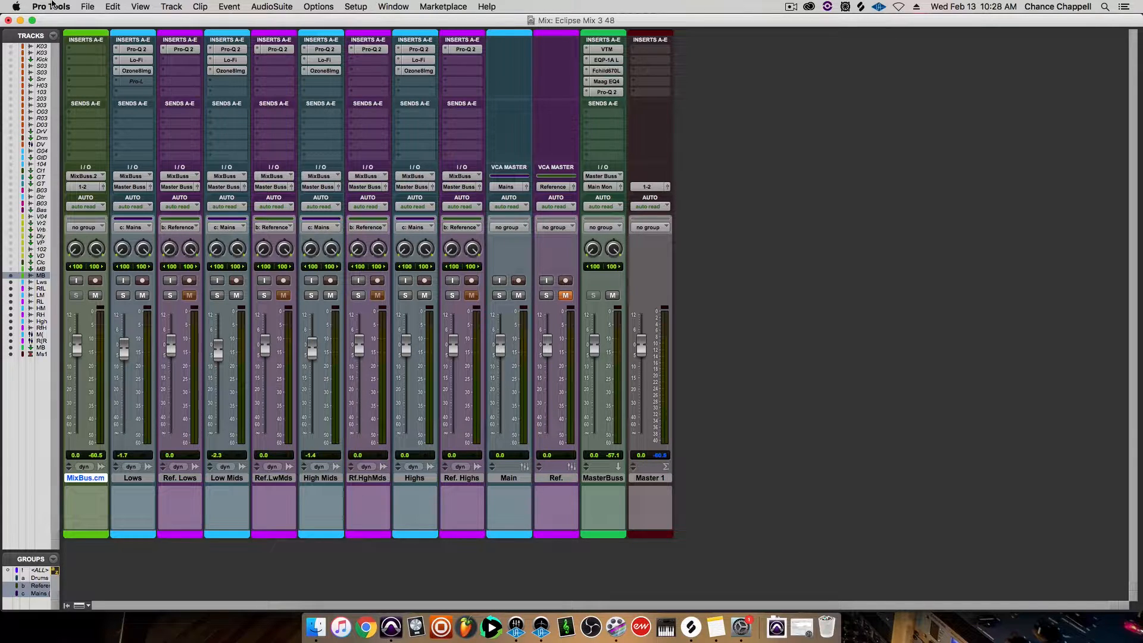
pyautogui.click(88, 6)
pyautogui.click(116, 95)
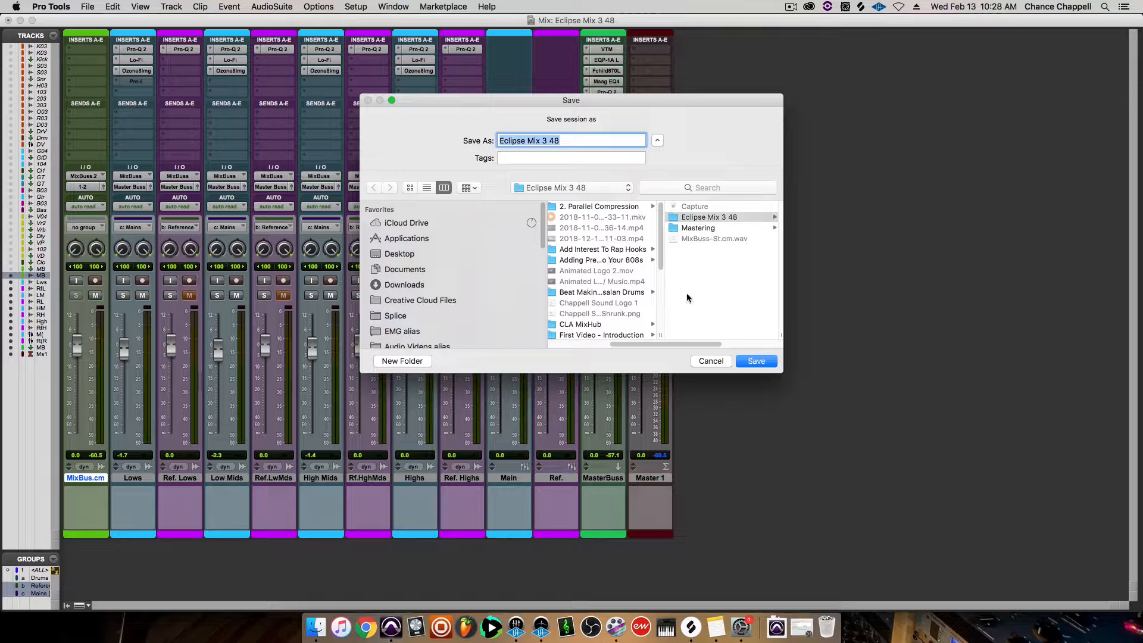
pyautogui.click(533, 142)
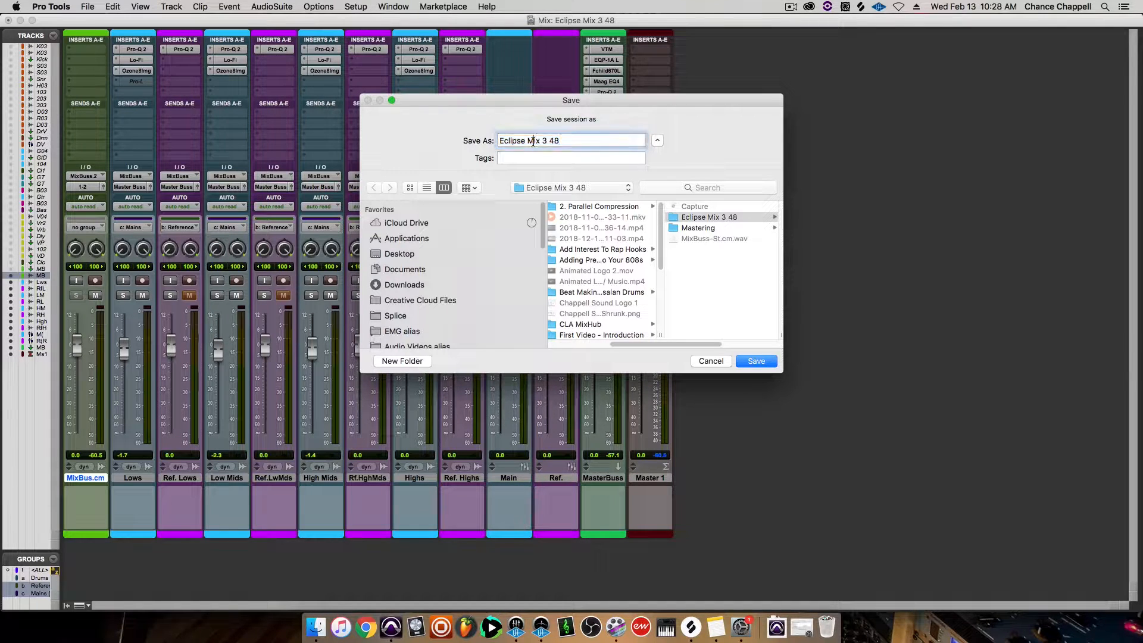
pyautogui.press('shift+super+Right')
pyautogui.write('astering 2')
pyautogui.press('Return')
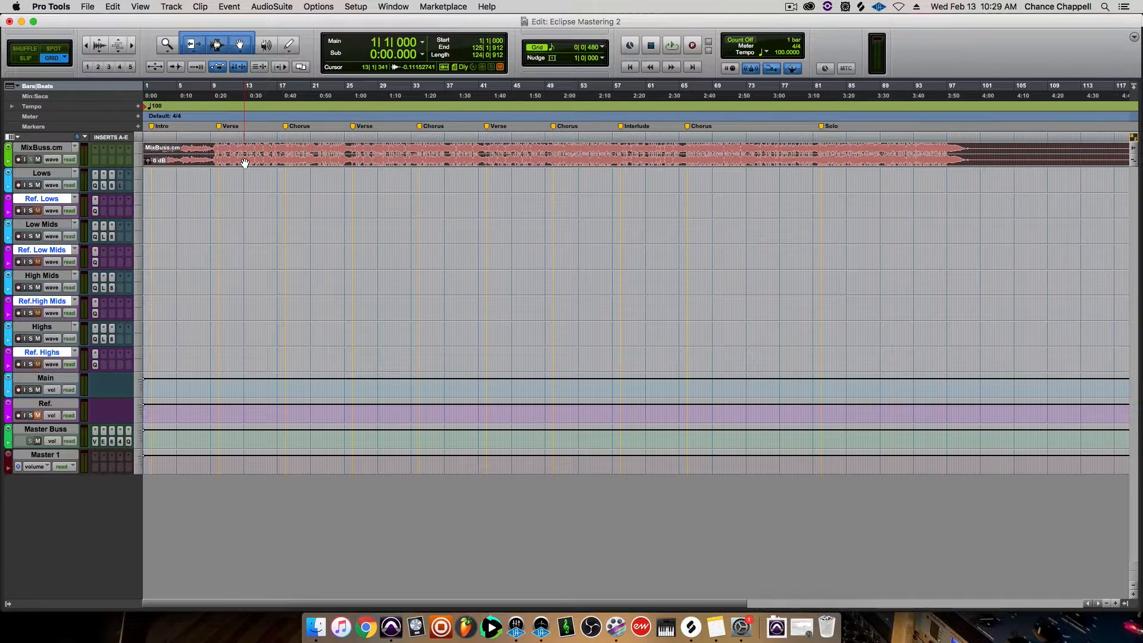
# Distribute the MixBuss.cm clip from its own track onto the Lows, Low Mids, High Mids and Highs tracks
pyautogui.moveTo(244, 162); pyautogui.dragTo(226, 340)
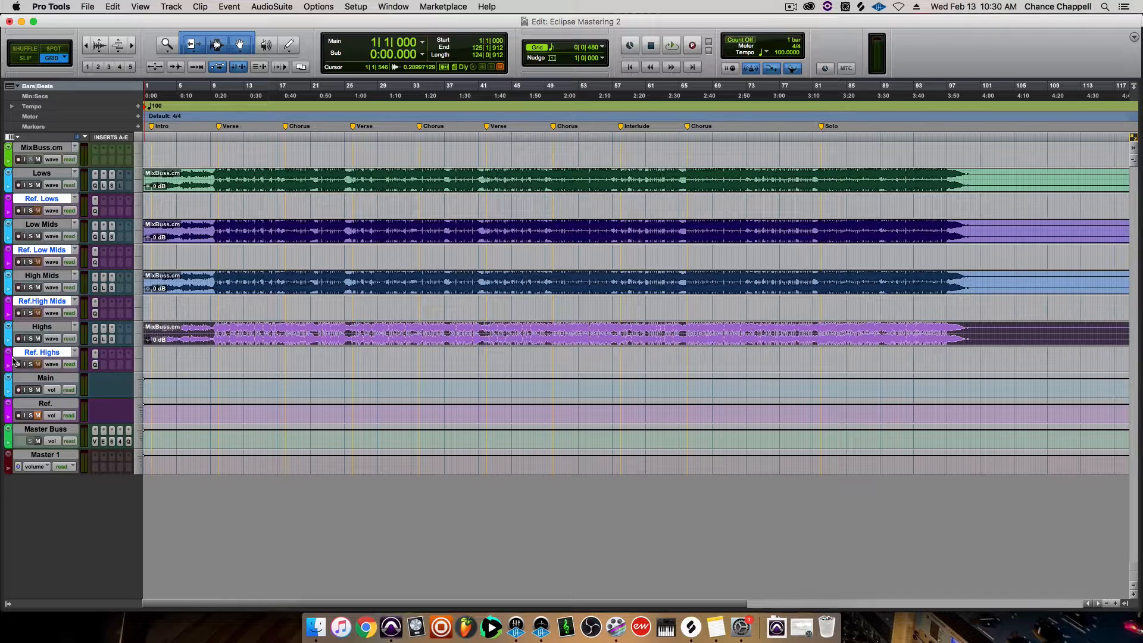
# Select the Main VCA track and activate the Reference and Mains groups in the Edit window
pyautogui.click(46, 381)
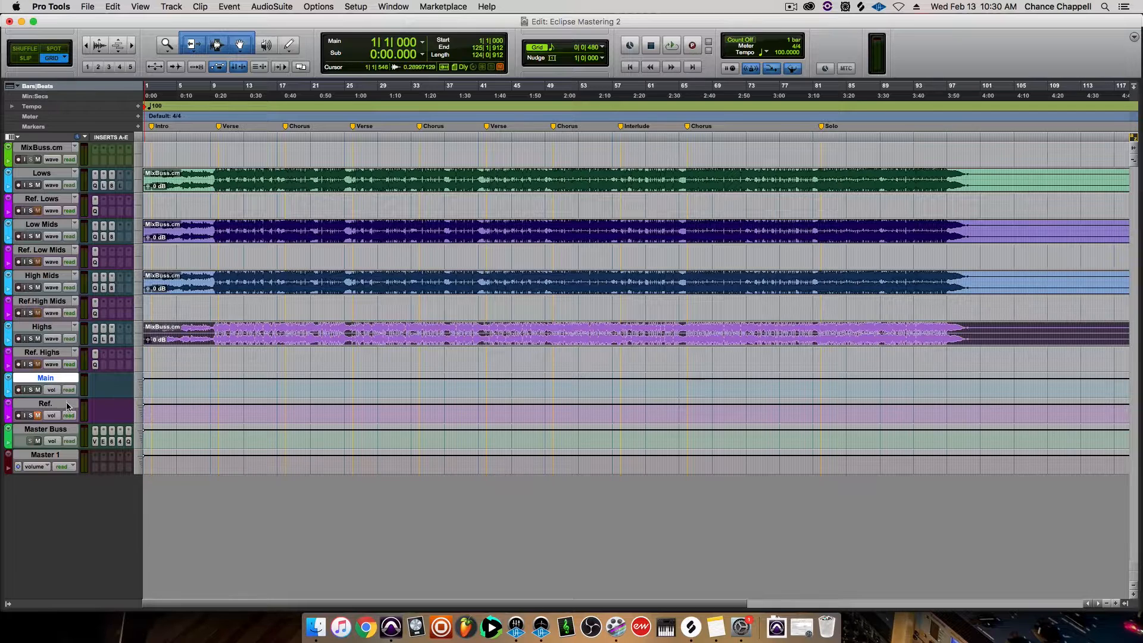
pyautogui.click(68, 405)
pyautogui.click(68, 383)
pyautogui.click(9, 603)
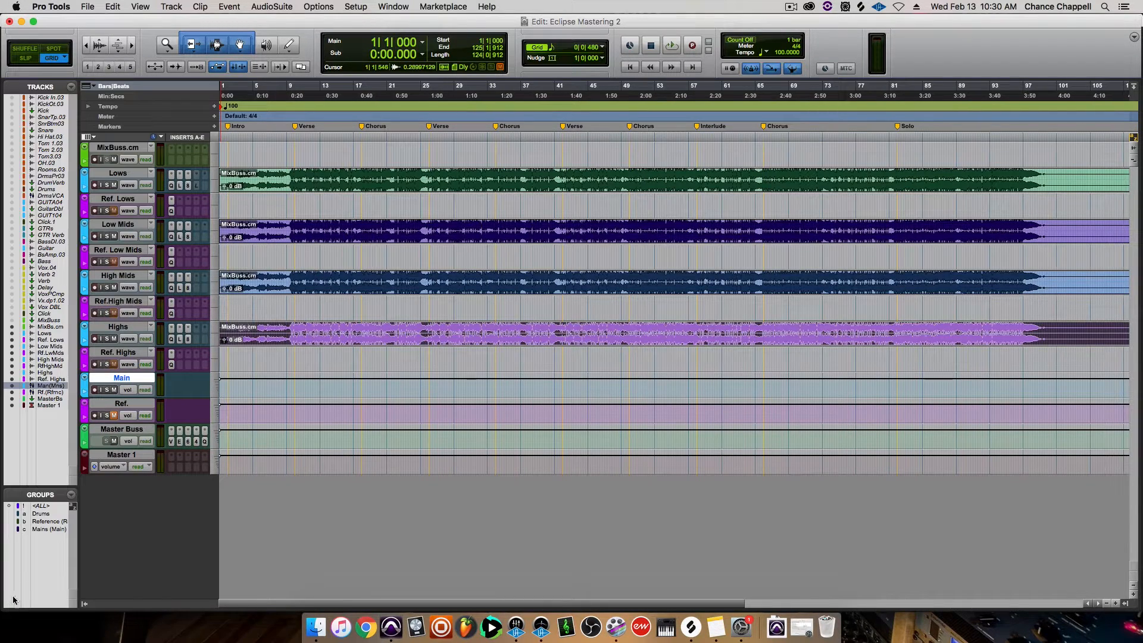
pyautogui.click(44, 522)
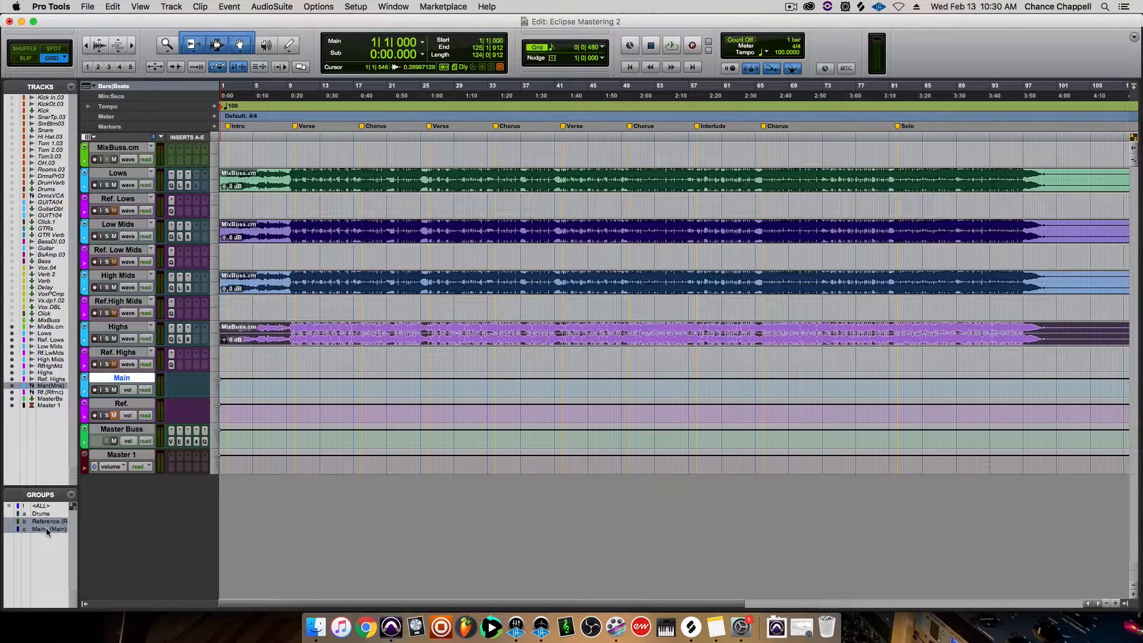
pyautogui.click(84, 603)
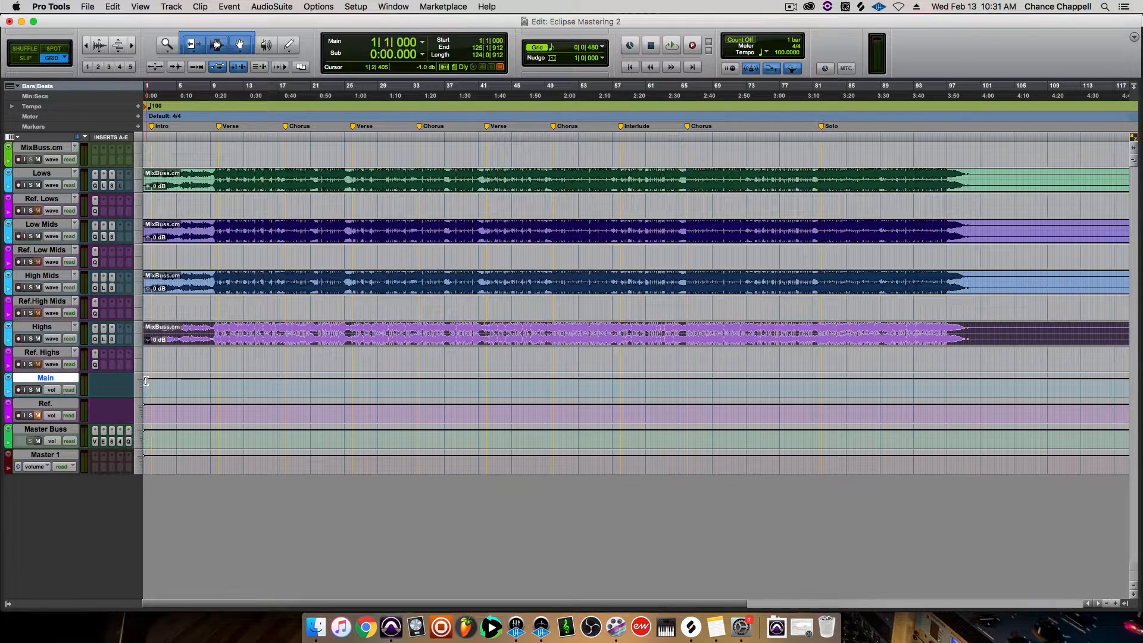
# Test the Main and Ref. VCA faders in the Mix window by lowering each fully and resetting it to 0.0
pyautogui.press('super+equal')
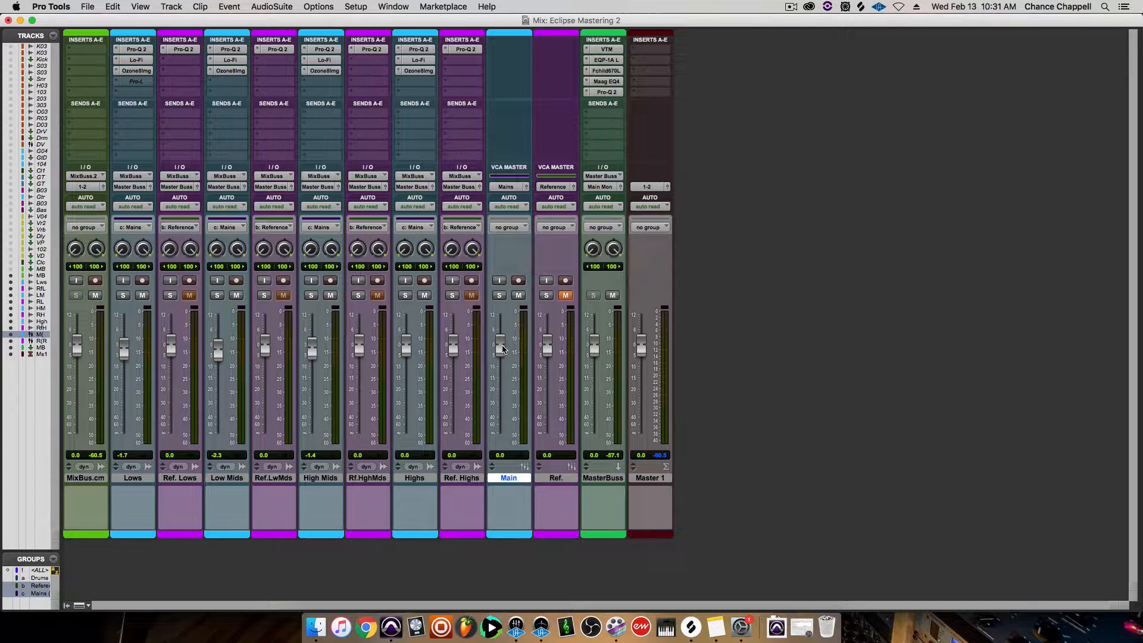
pyautogui.moveTo(501, 345); pyautogui.dragTo(501, 439)
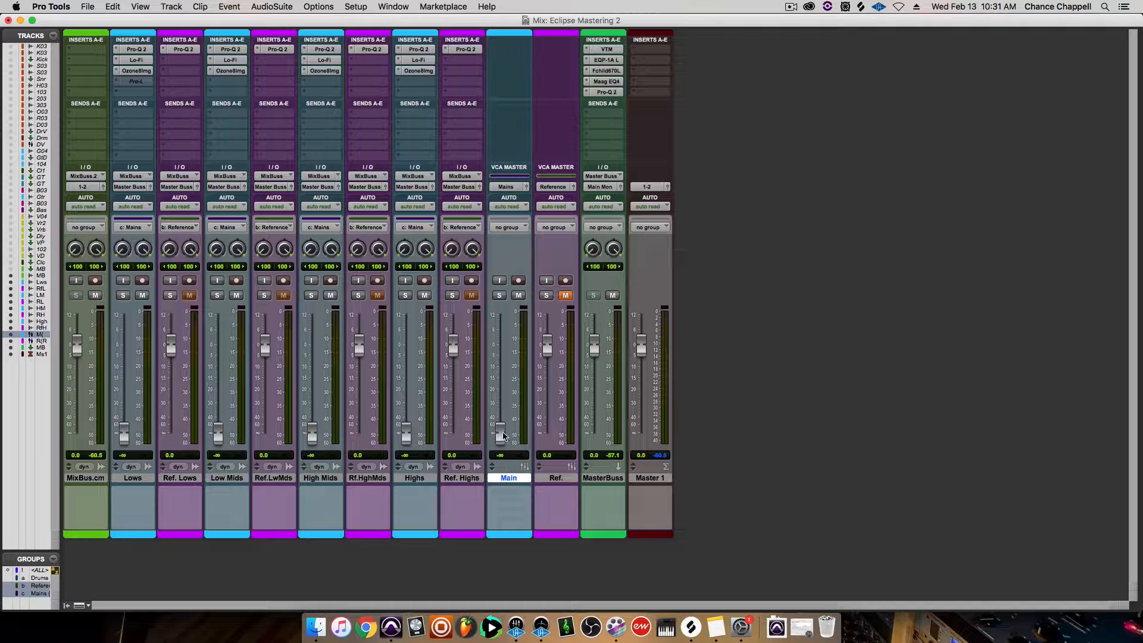
pyautogui.keyDown('alt'); pyautogui.click(501, 439); pyautogui.keyUp('alt')
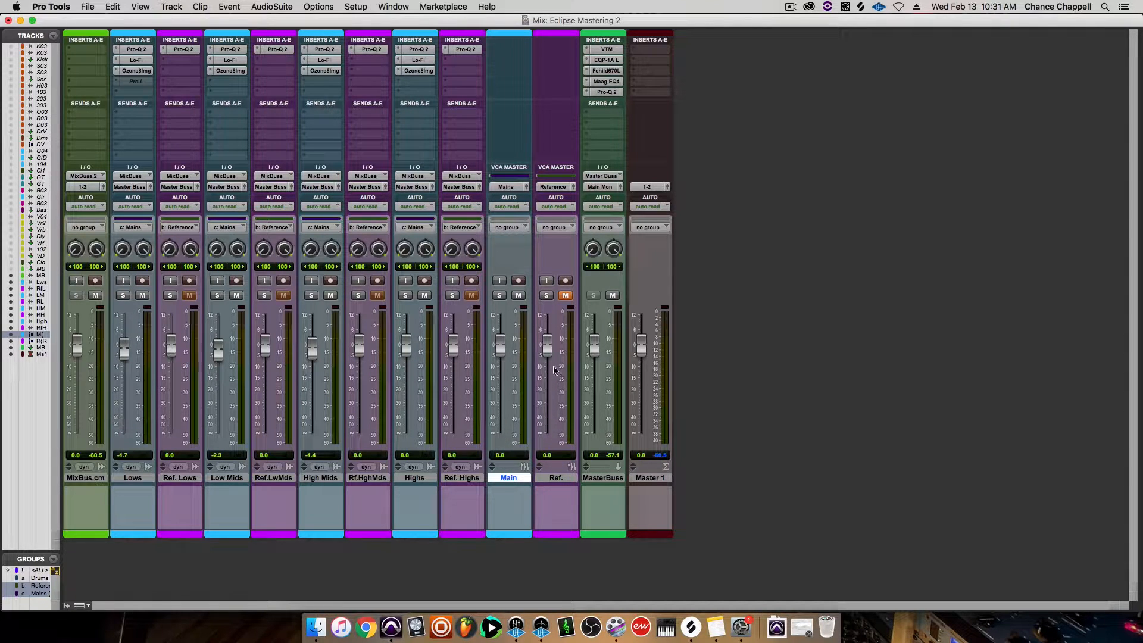
pyautogui.moveTo(548, 347); pyautogui.dragTo(547, 438)
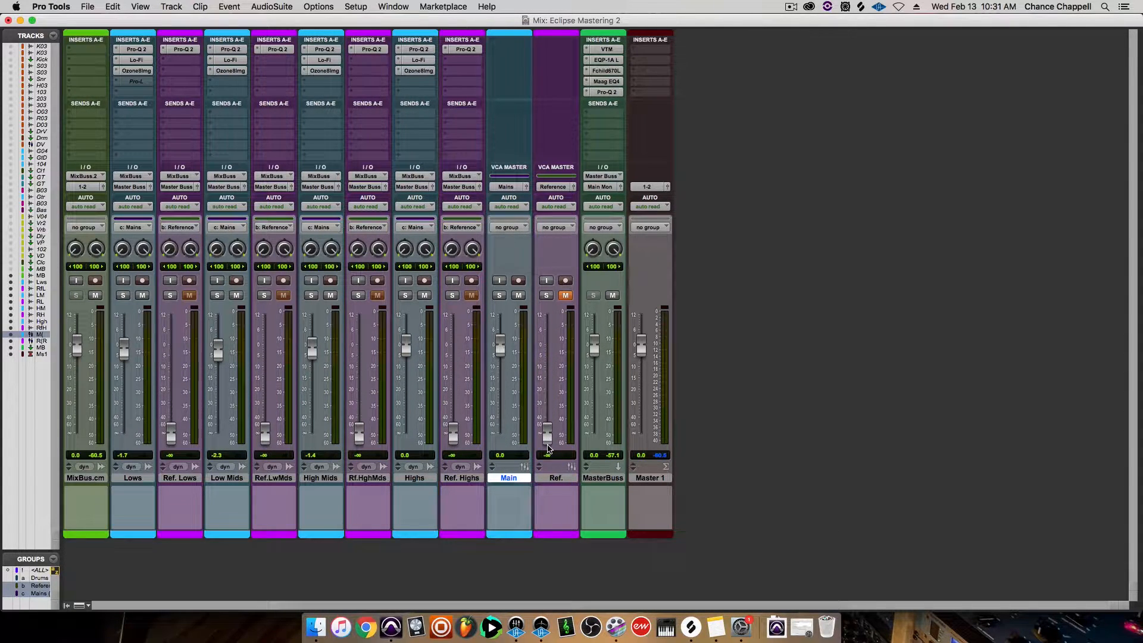
pyautogui.keyDown('alt'); pyautogui.click(547, 438); pyautogui.keyUp('alt')
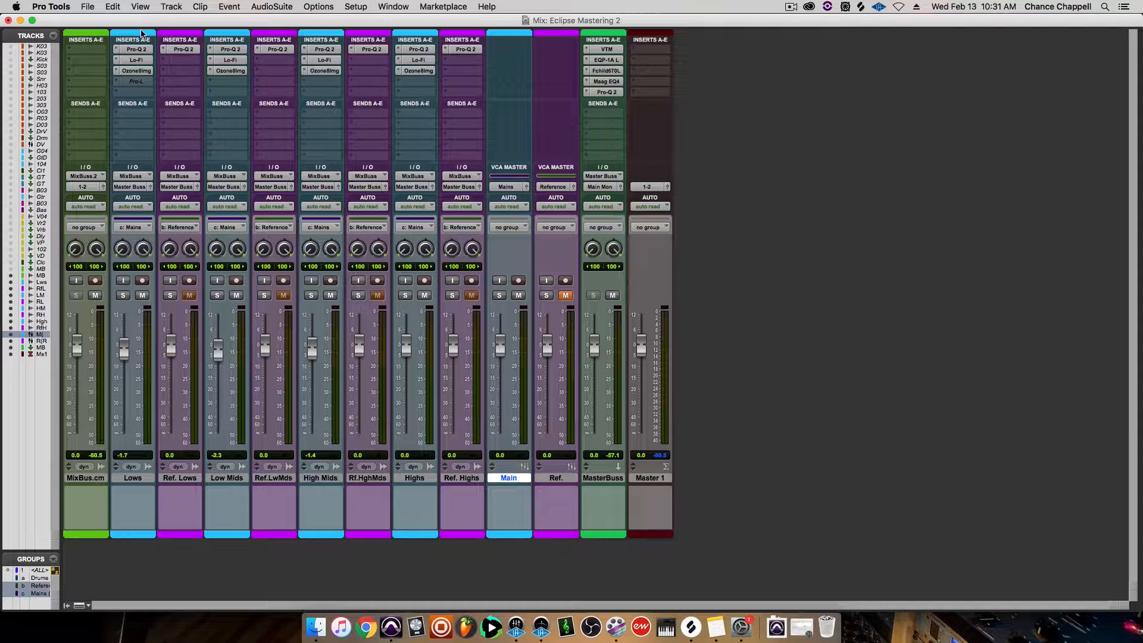
# Examine the Pro-Q 2 crossover filters on the Lows, Low Mids and High Mids tracks
pyautogui.click(137, 50)
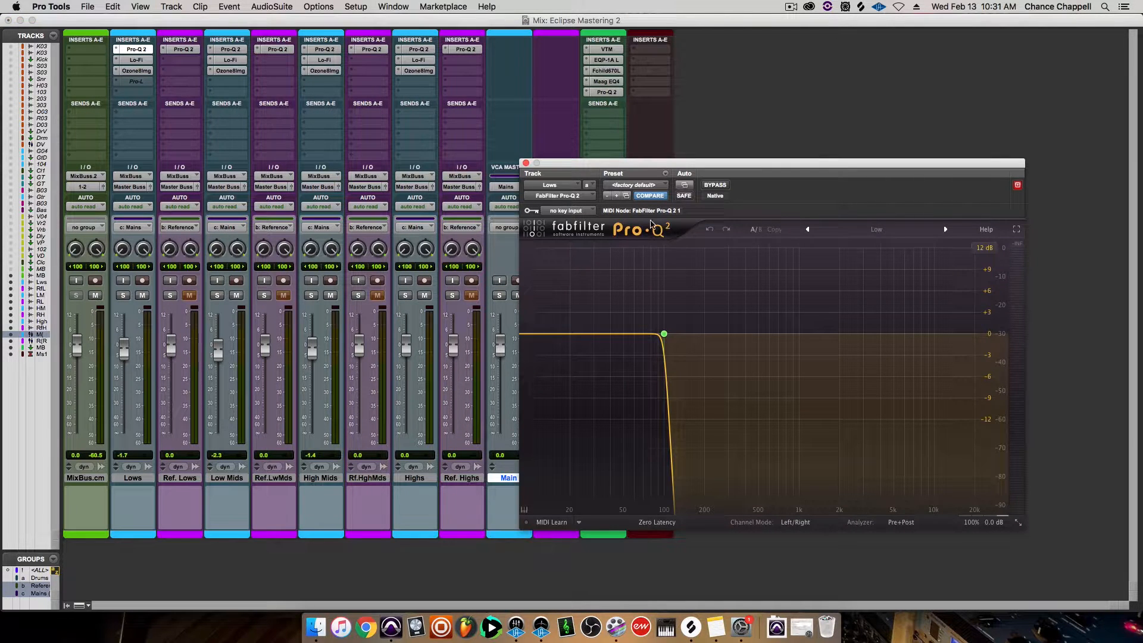
pyautogui.click(664, 335)
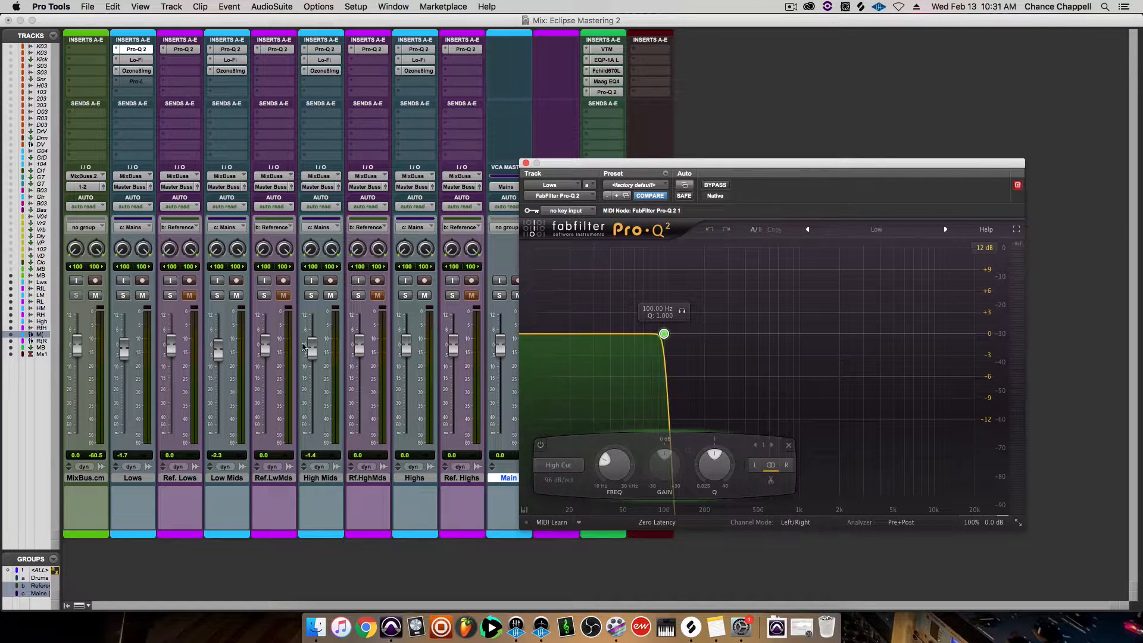
pyautogui.click(231, 50)
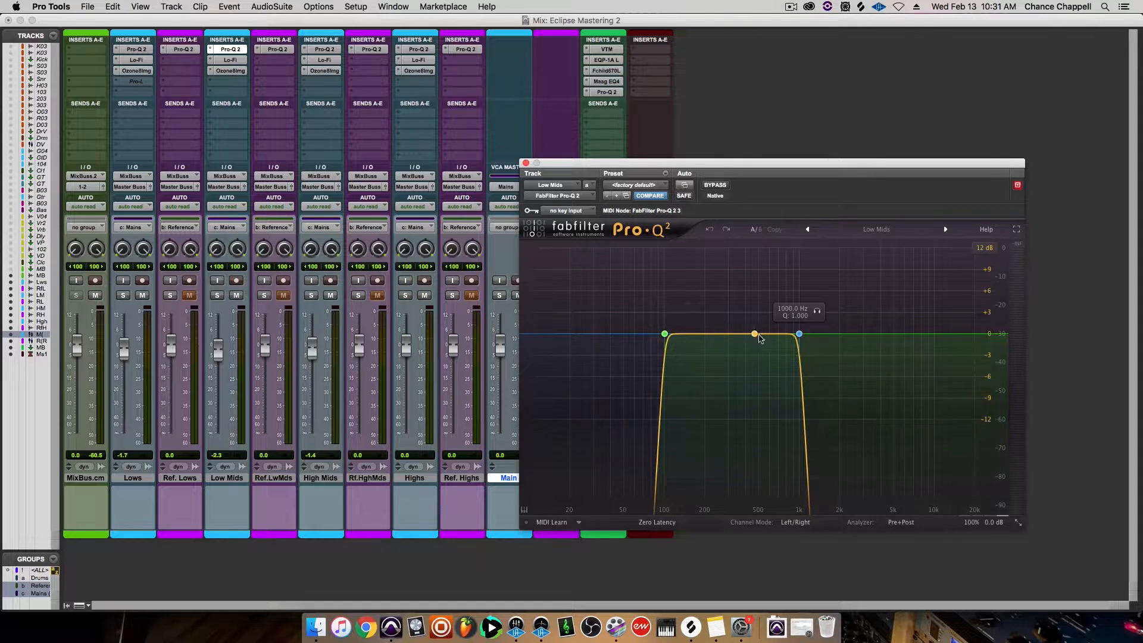
pyautogui.click(321, 50)
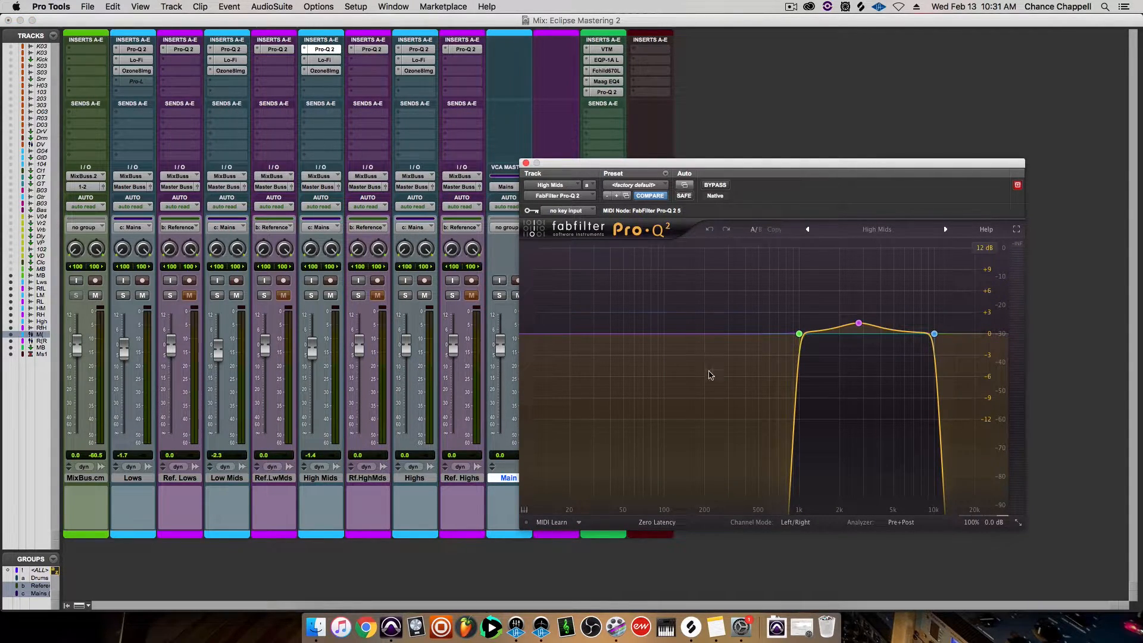
# Examine the bell band in the High Mids Pro-Q 2 and the low-cut band in the Highs Pro-Q 2
pyautogui.click(859, 323)
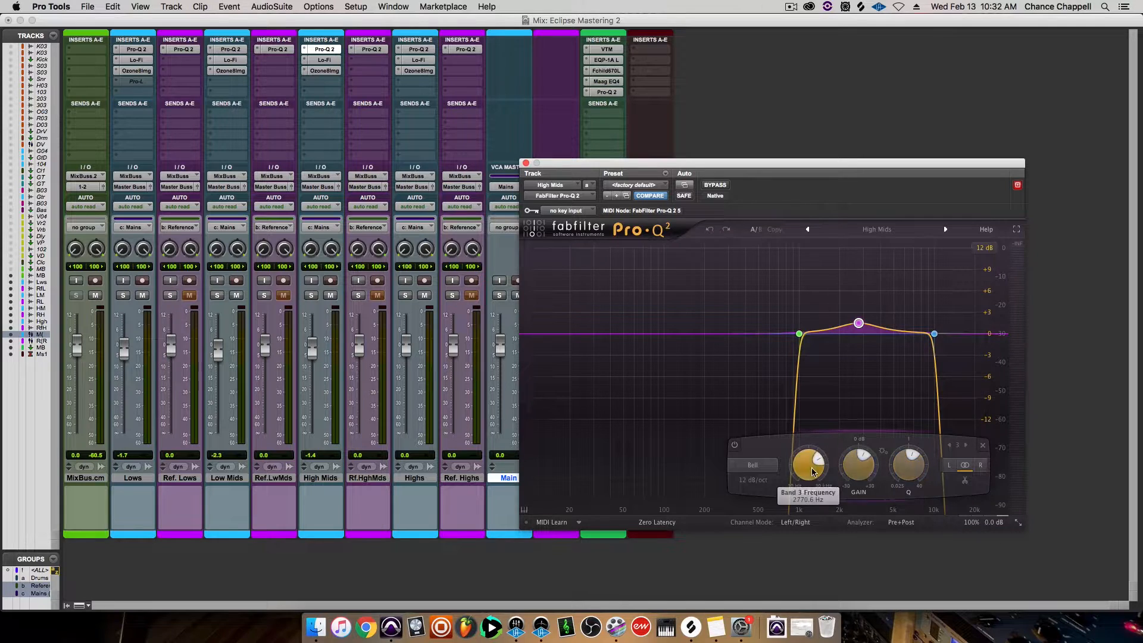
pyautogui.click(419, 50)
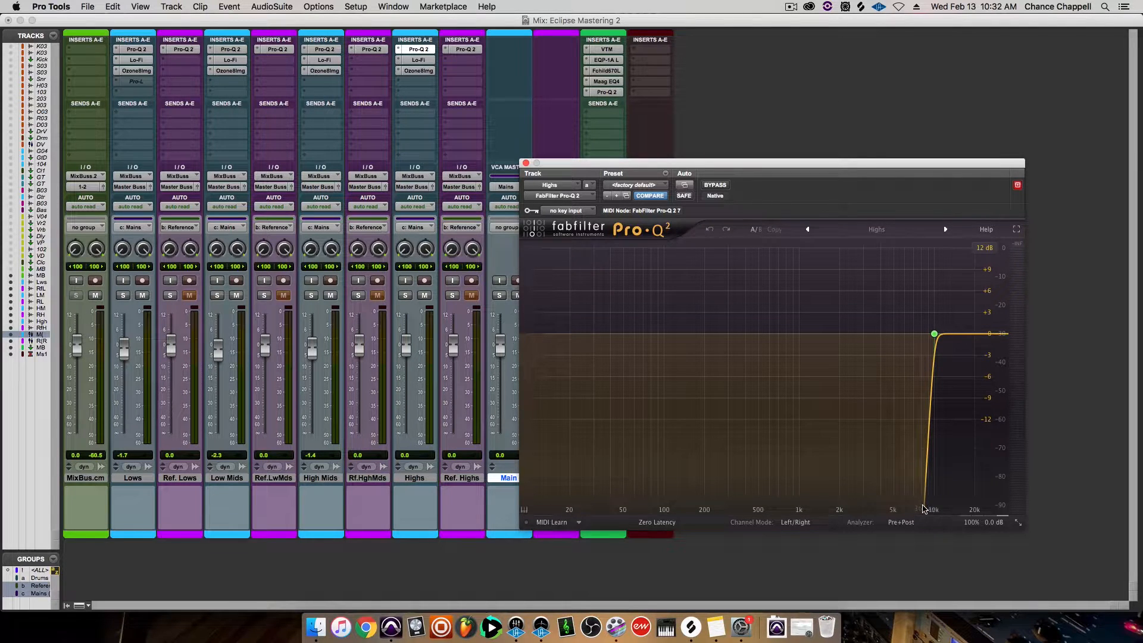
pyautogui.click(934, 335)
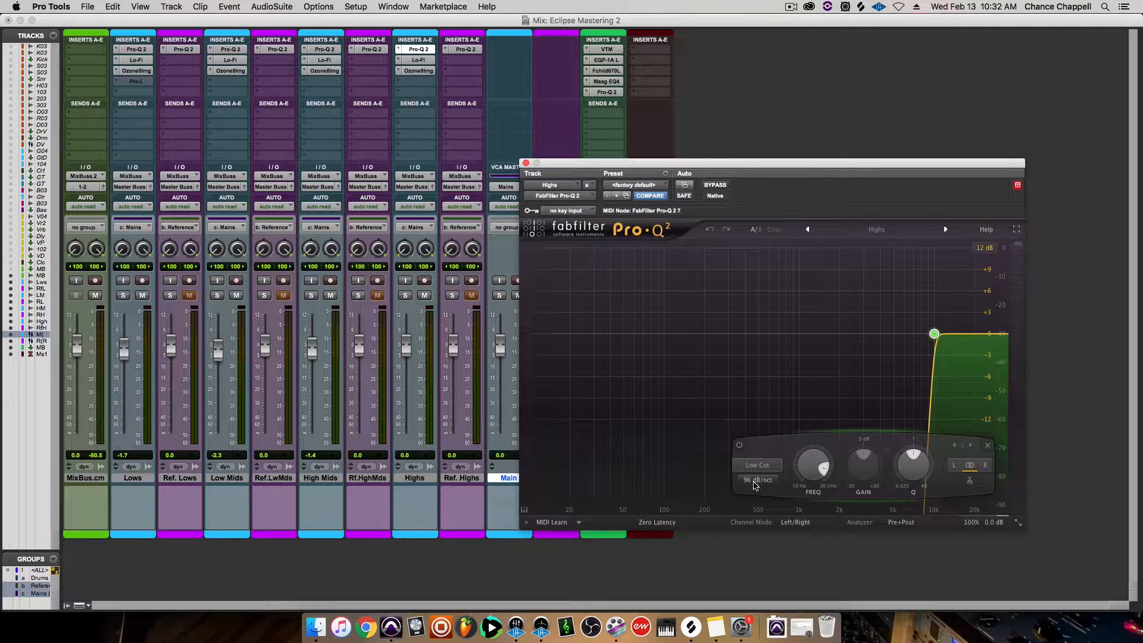
pyautogui.click(526, 163)
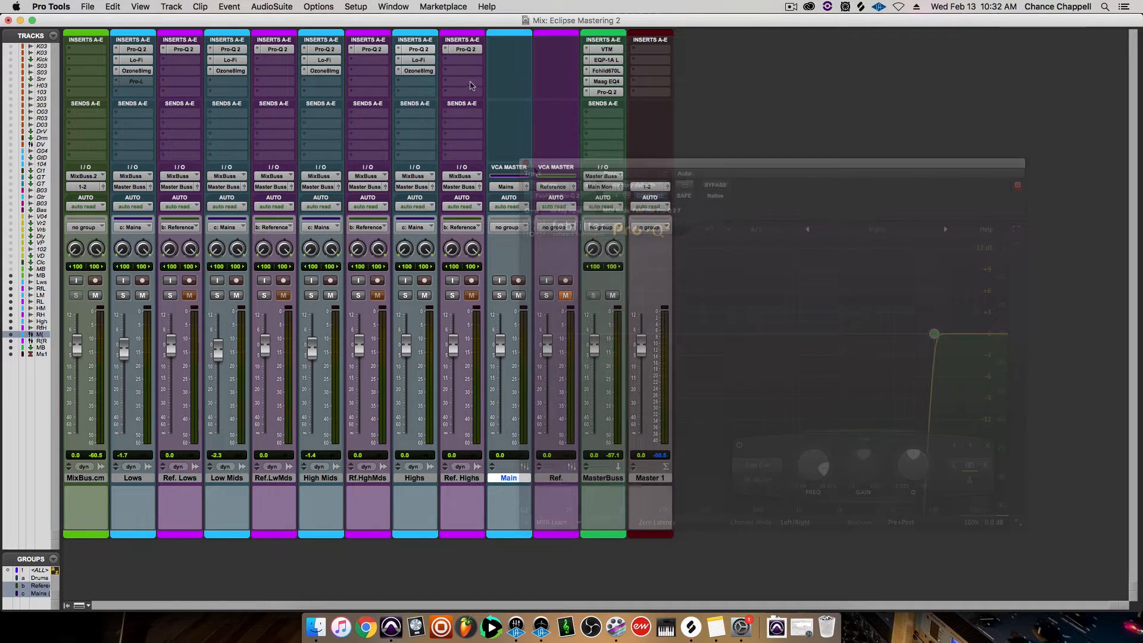
# Check the Lo-Fi saturation on the Highs track and the Ozone Imager stereo width on the Highs and Lows tracks
pyautogui.click(423, 60)
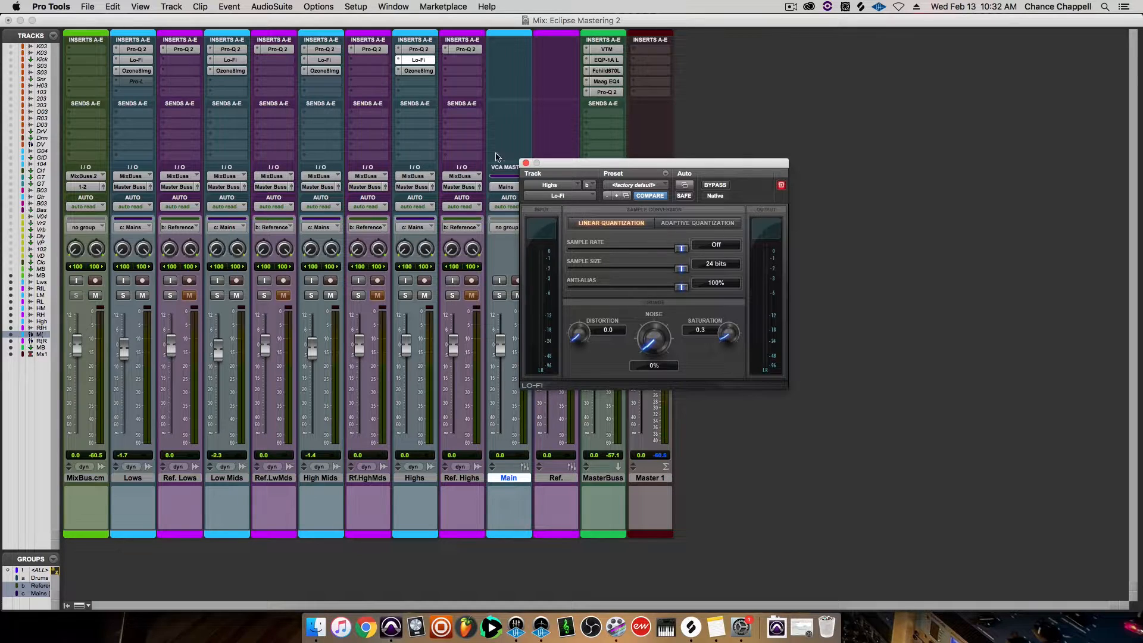
pyautogui.click(419, 71)
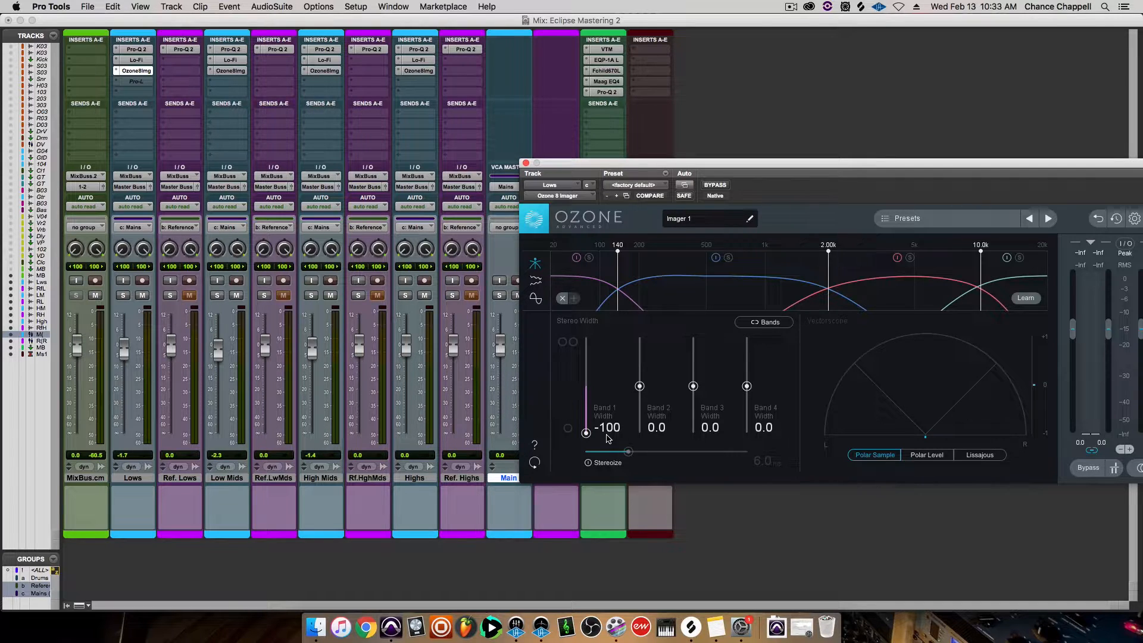
pyautogui.click(525, 164)
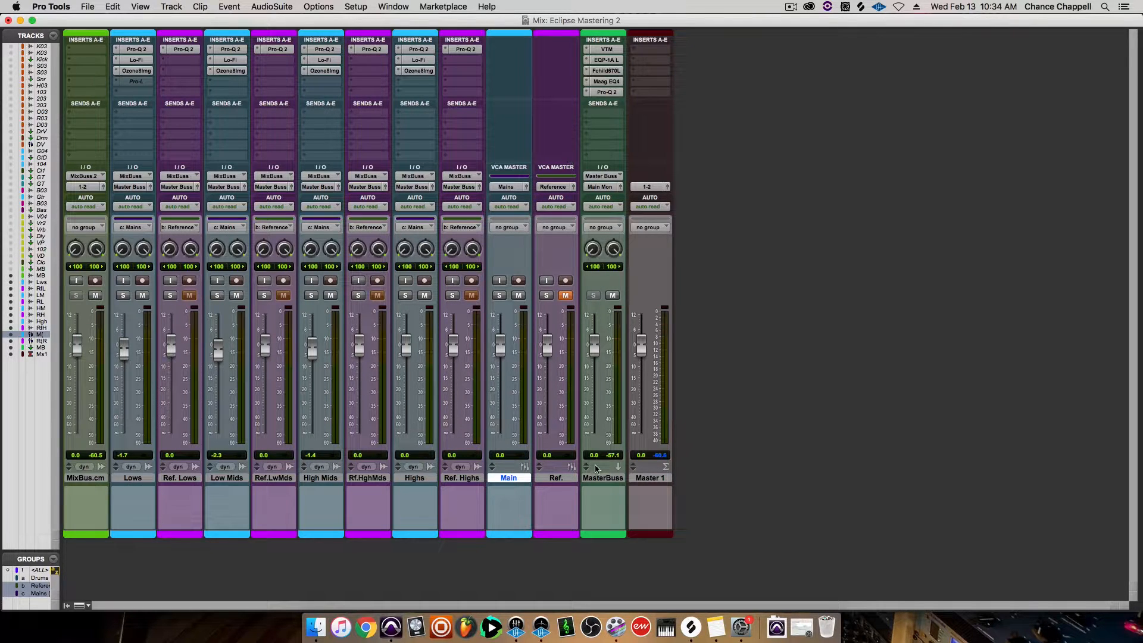
# Examine the Virtual Tape Machines, Pultec EQP-1A, Fairchild 670 and Maag EQ4 inserts on the Master Buss track
pyautogui.click(615, 52)
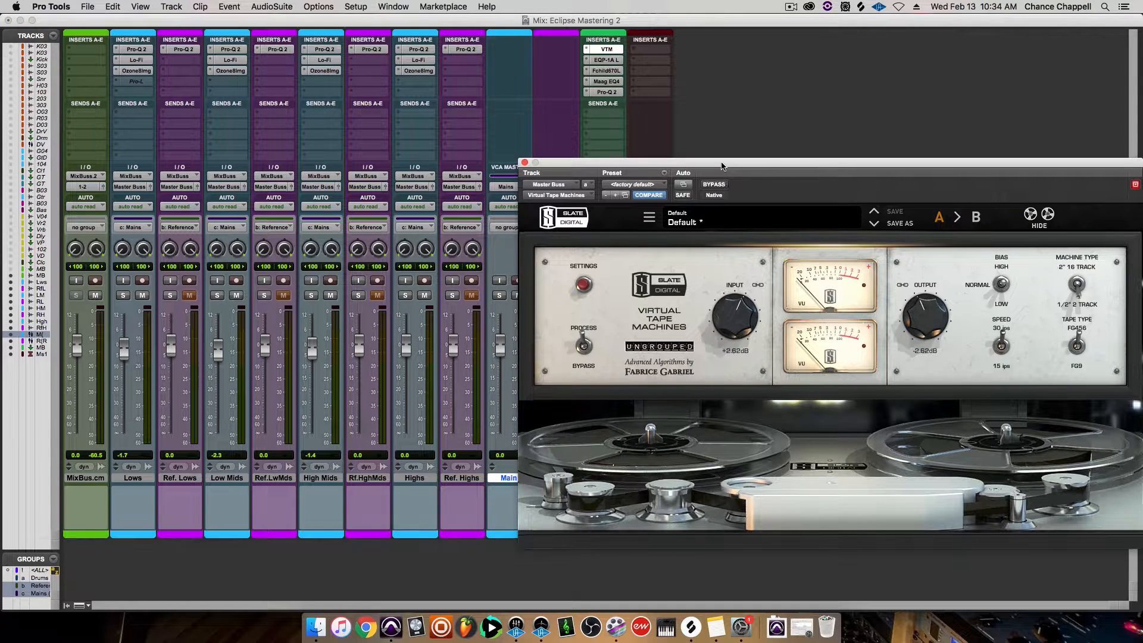
pyautogui.moveTo(721, 165); pyautogui.dragTo(541, 162)
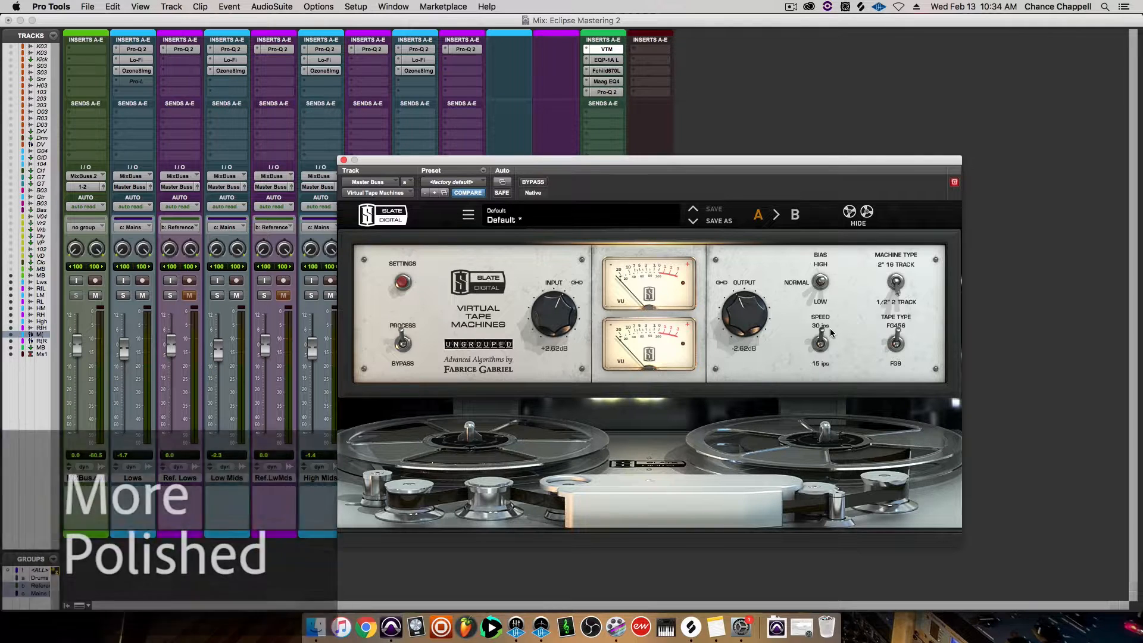
pyautogui.click(617, 62)
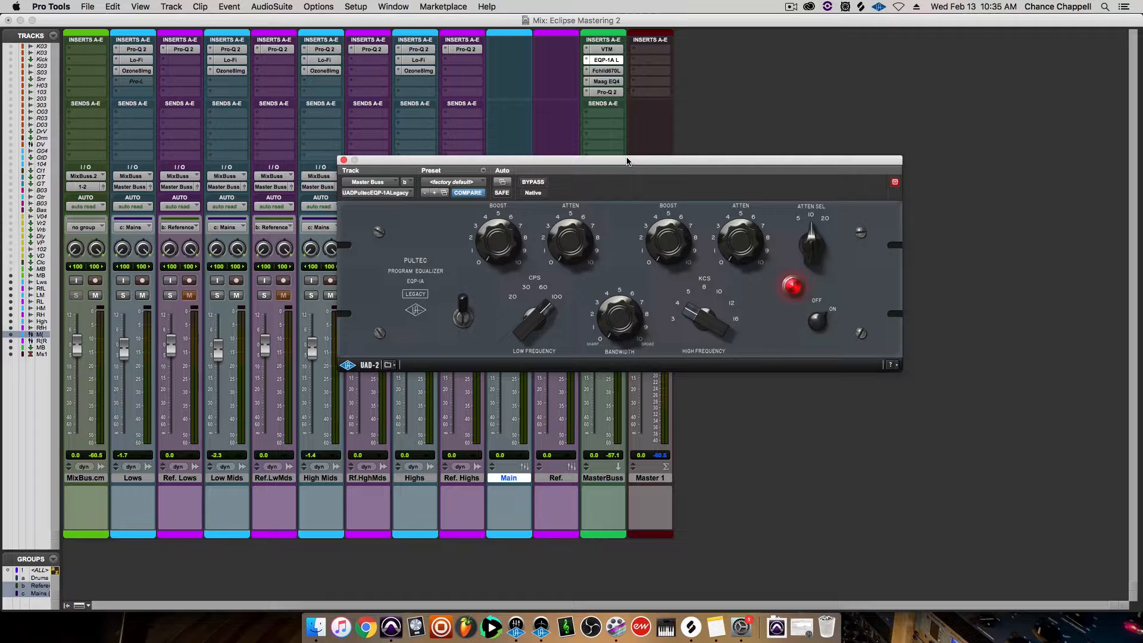
pyautogui.click(613, 72)
pyautogui.click(614, 72)
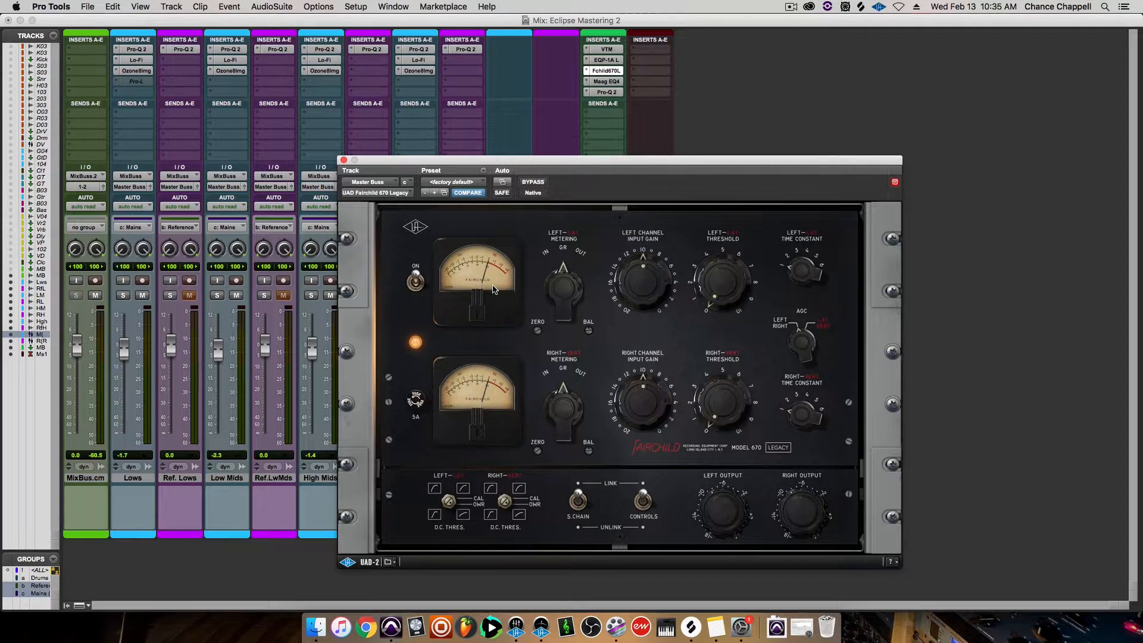
pyautogui.click(604, 81)
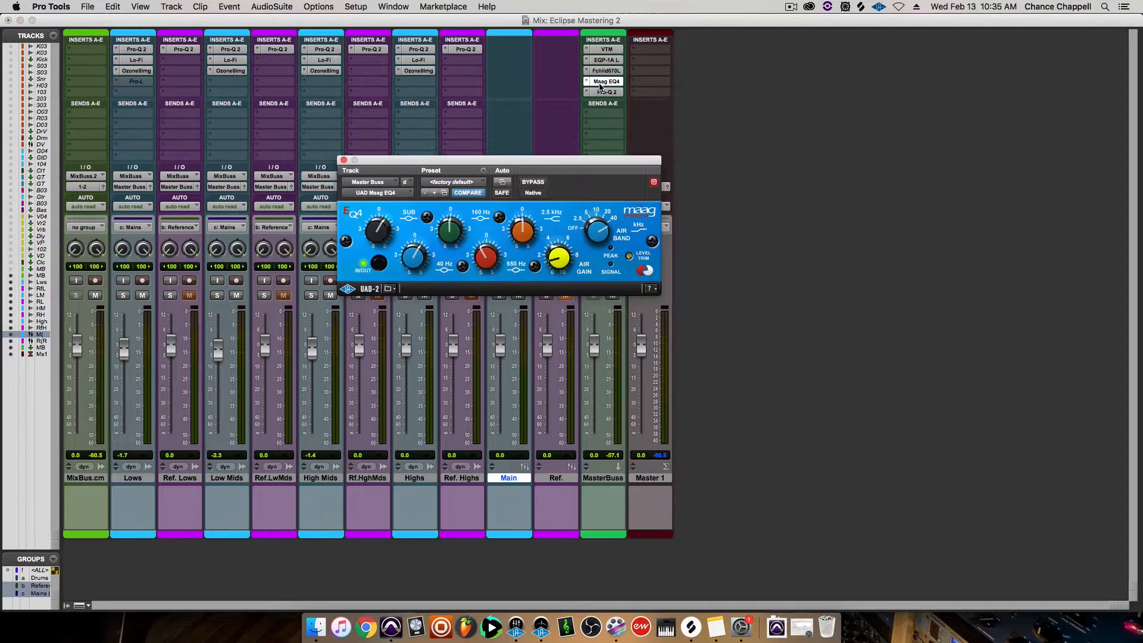
pyautogui.moveTo(559, 162); pyautogui.dragTo(870, 247)
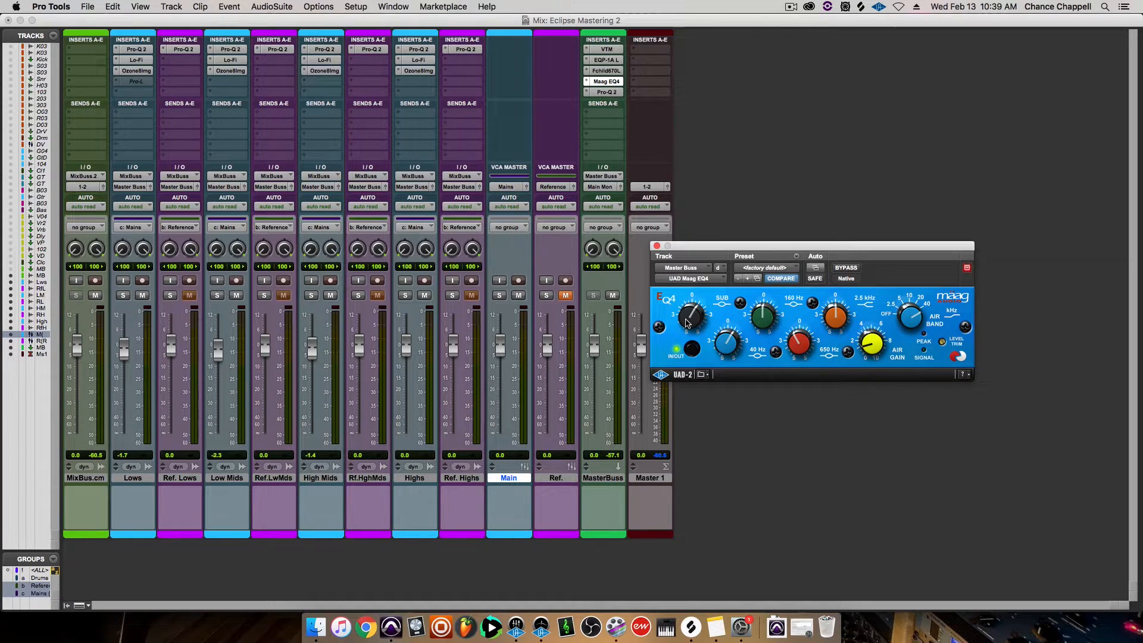
# Review the Master Buss Pro-Q 2 curve and the FG-X Virtual Mastering Console, including its dither and ceiling settings
pyautogui.click(607, 92)
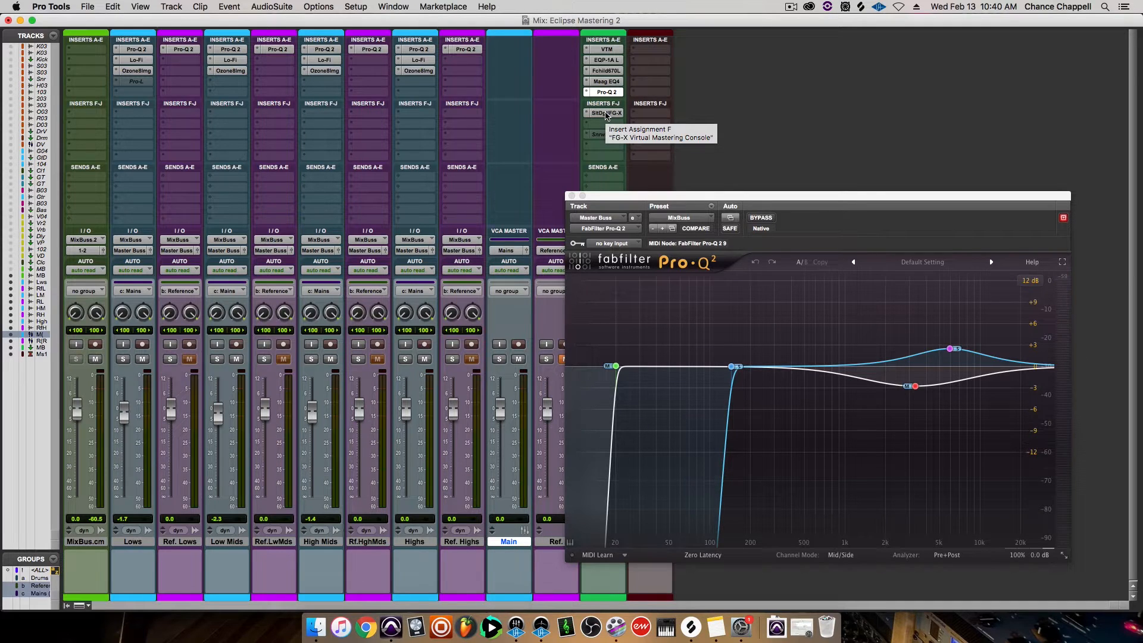
pyautogui.click(607, 113)
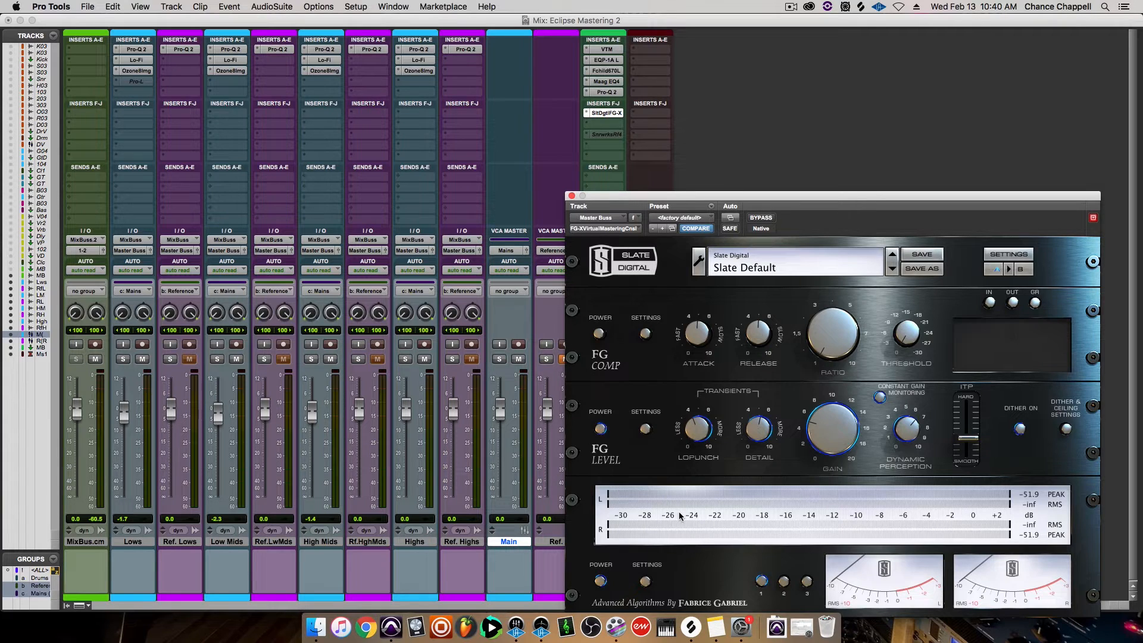
pyautogui.click(1067, 429)
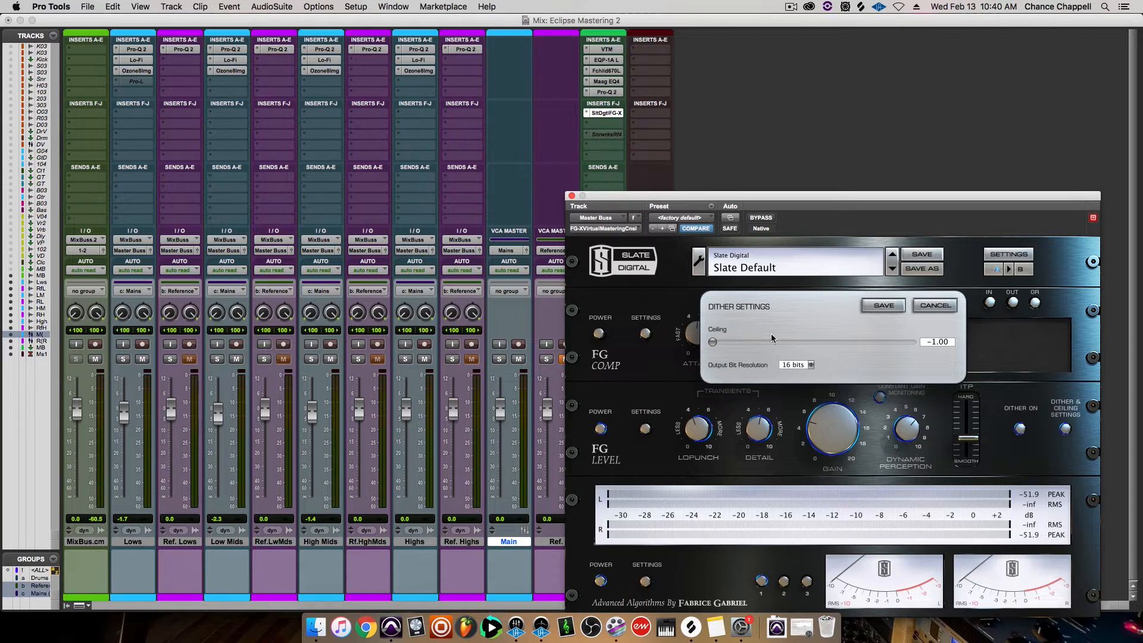
pyautogui.click(886, 306)
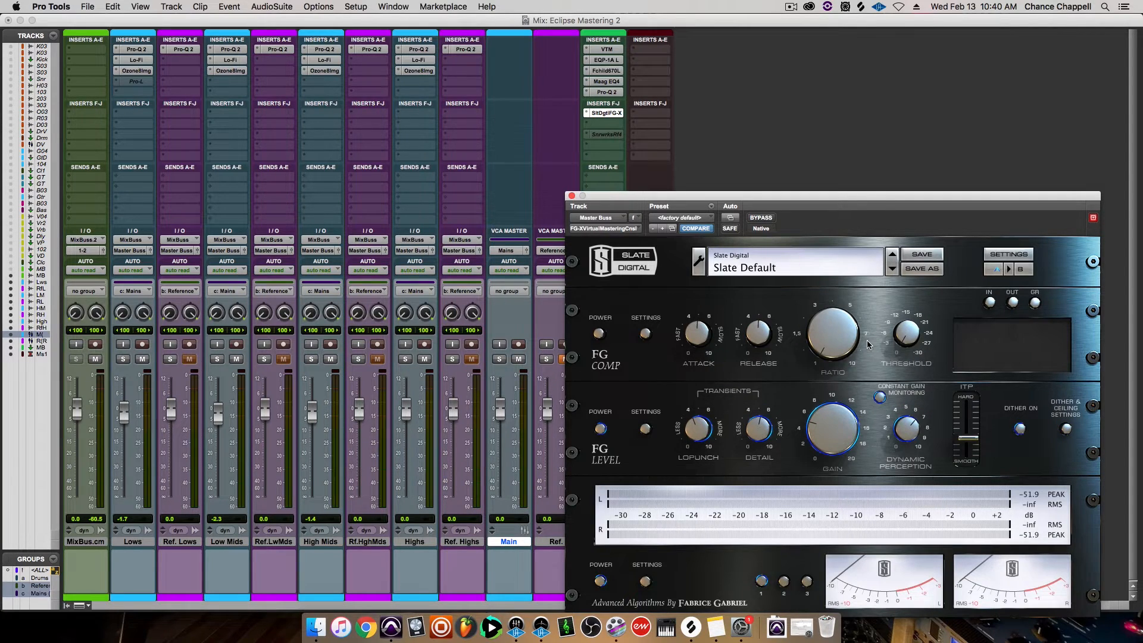